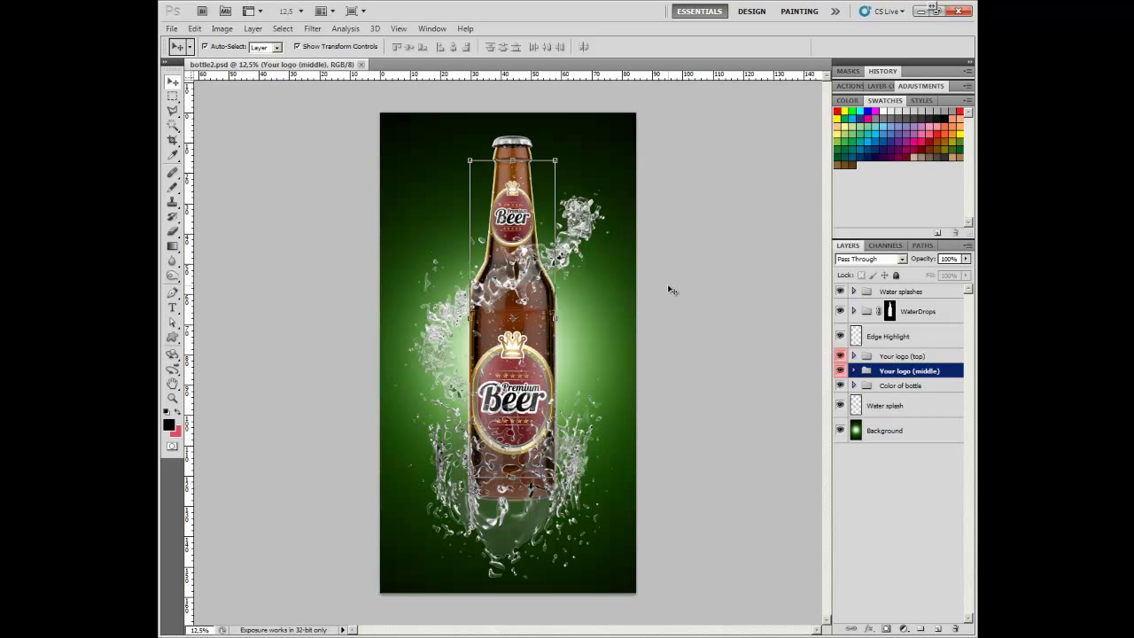
# Step: Expand both label groups and open the contents of the CHANGE THIS smart object in the Your logo (top) group
pyautogui.scroll(1, 647, 293)
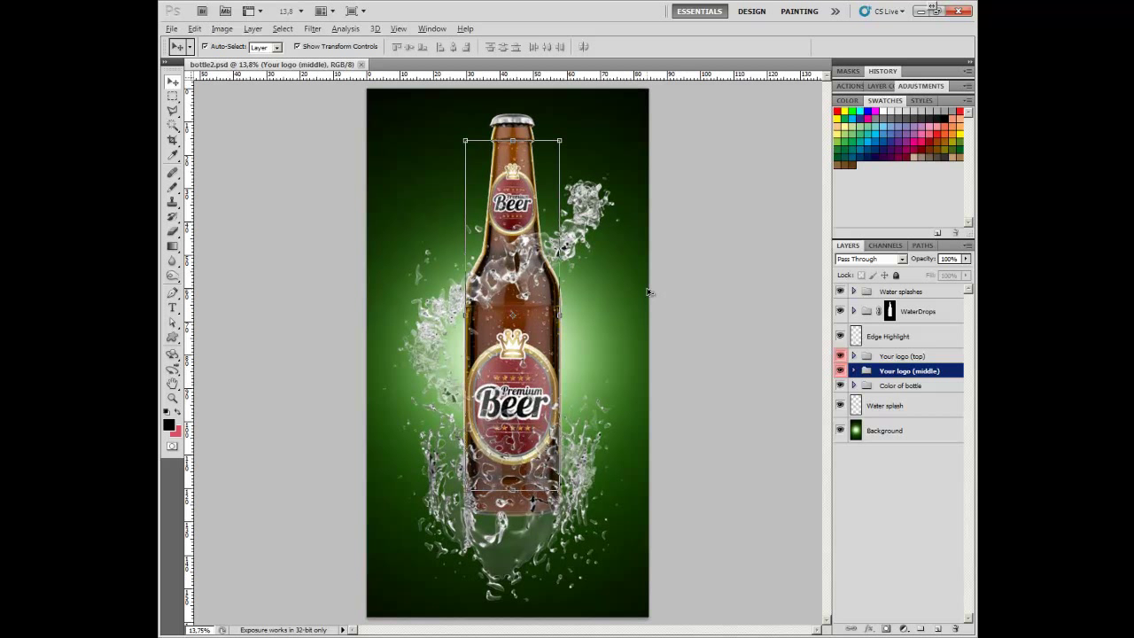
pyautogui.click(853, 370)
pyautogui.click(853, 355)
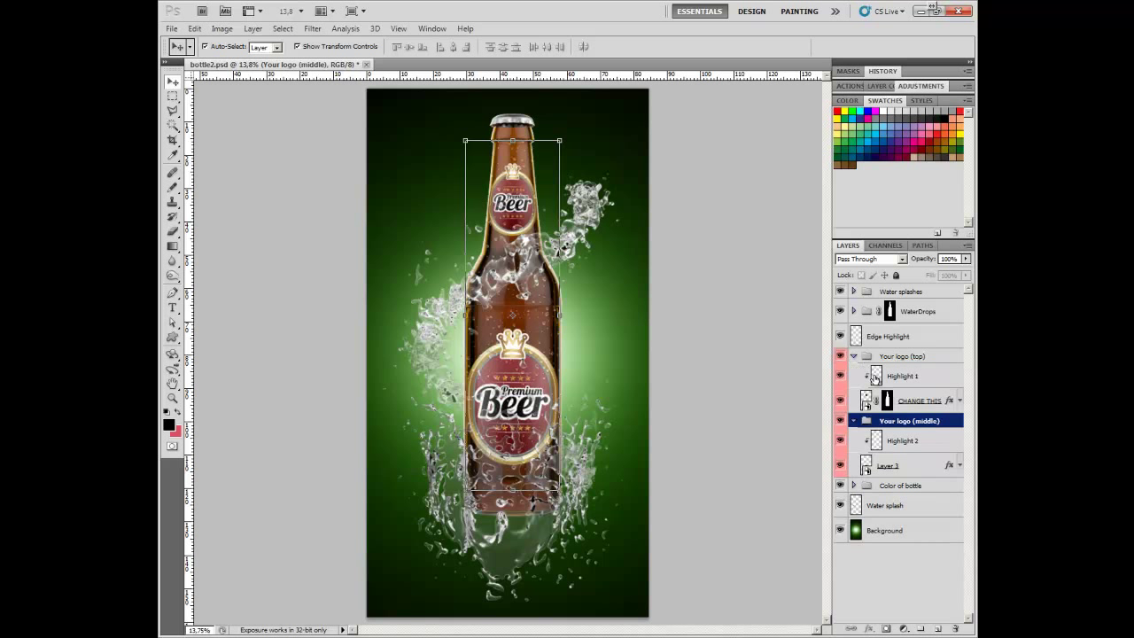
pyautogui.click(918, 404)
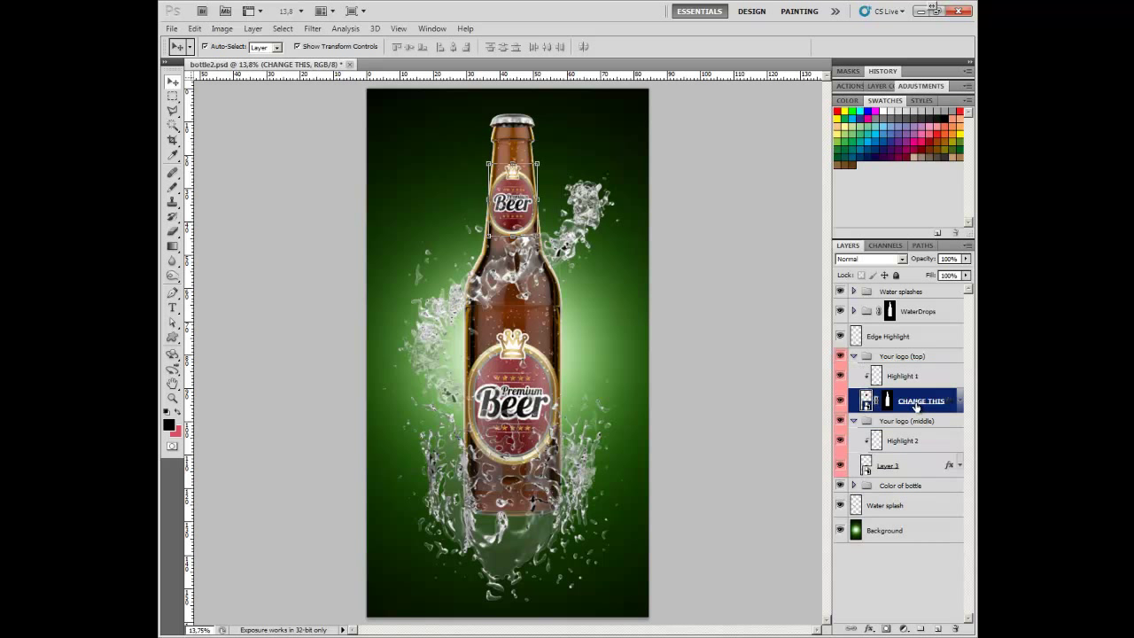
pyautogui.rightClick(917, 406)
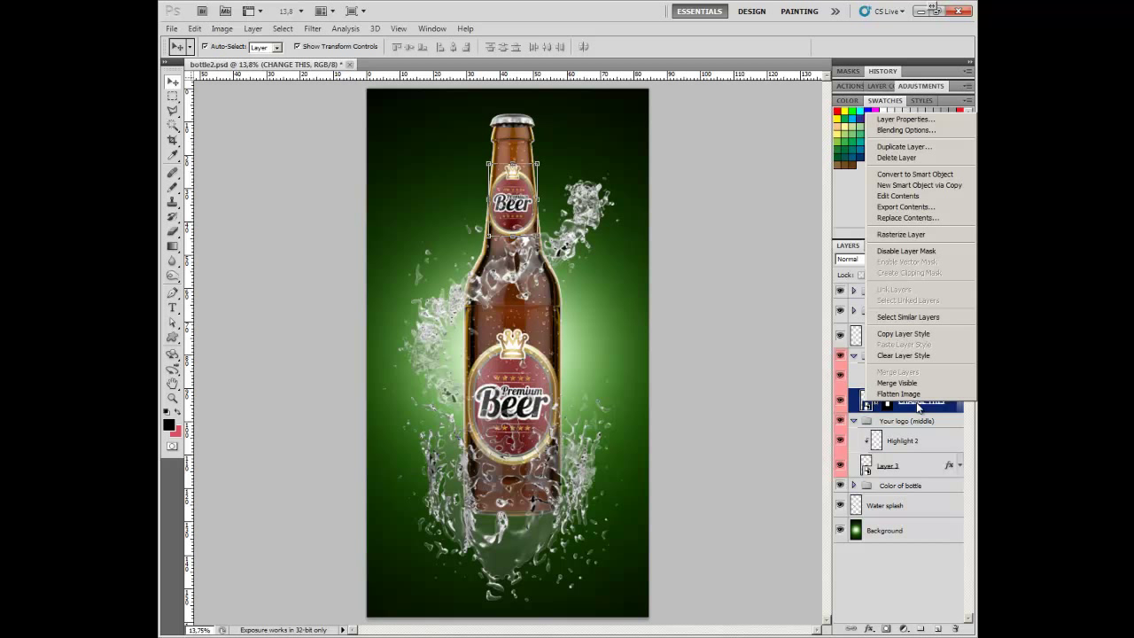
pyautogui.click(895, 195)
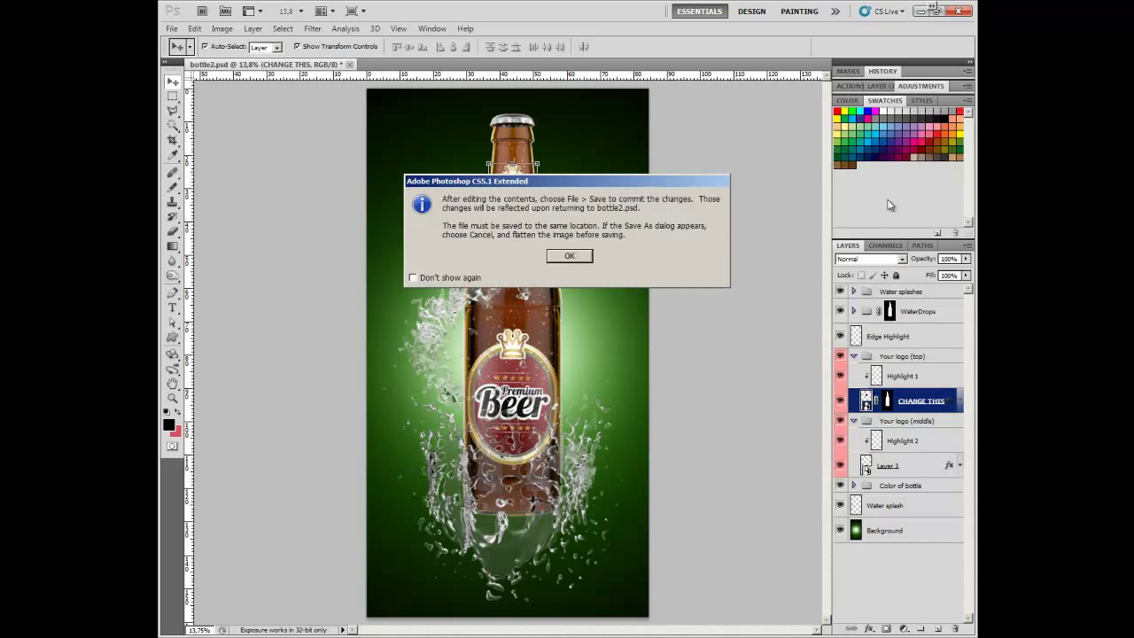
pyautogui.click(585, 257)
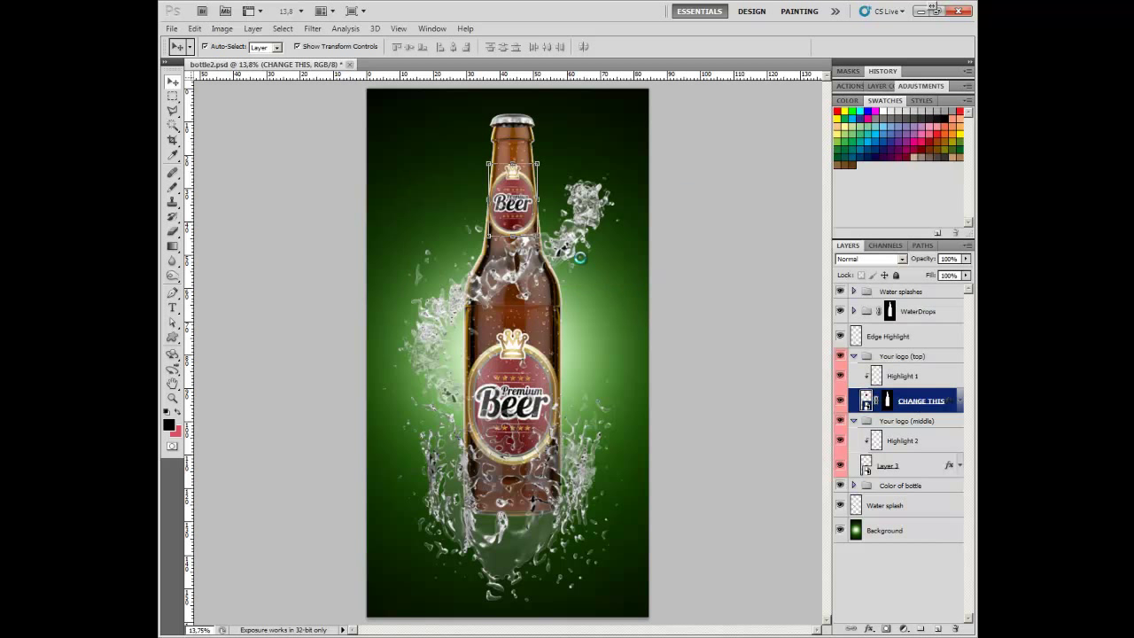
# Step: Open the file your logo.psd from the bottle folder
pyautogui.click(172, 28)
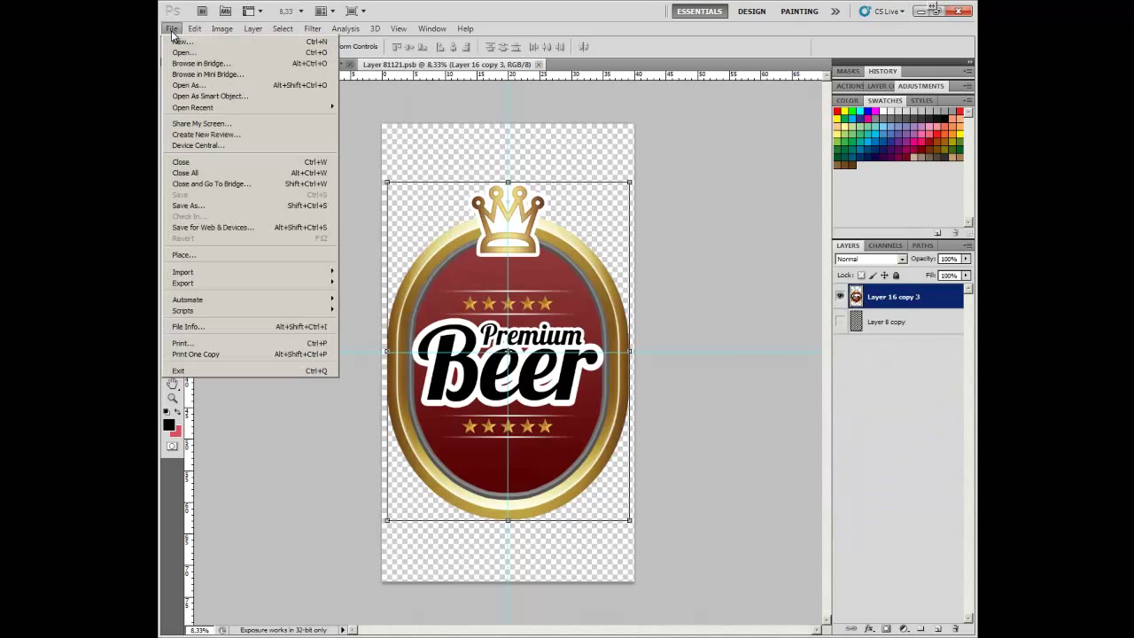
pyautogui.click(180, 54)
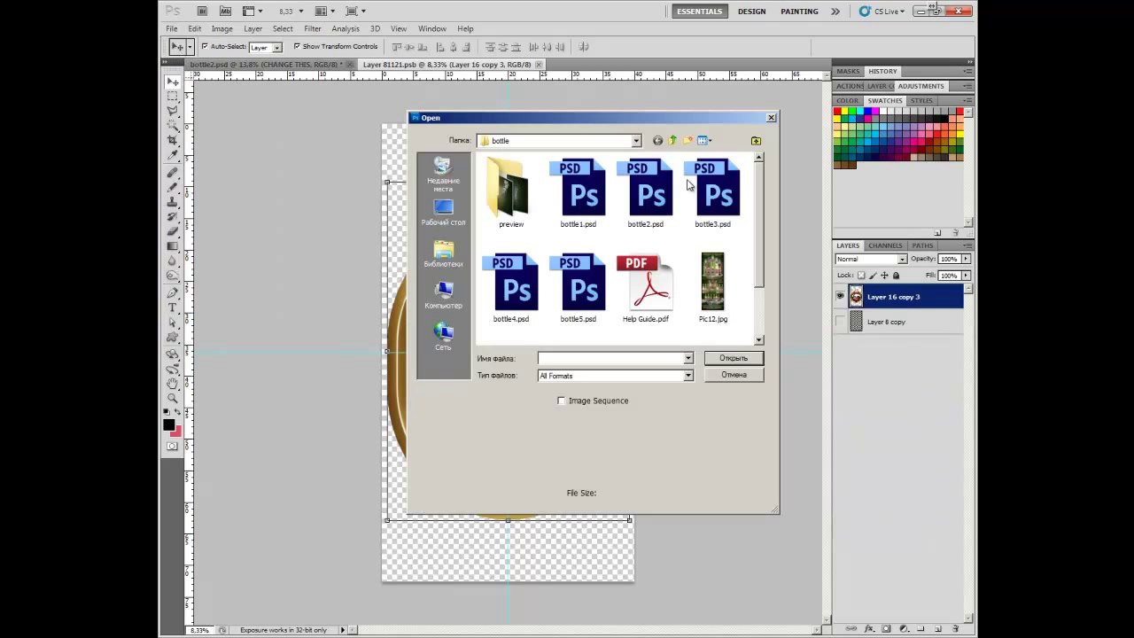
pyautogui.scroll(-2, 756, 200)
pyautogui.click(662, 313)
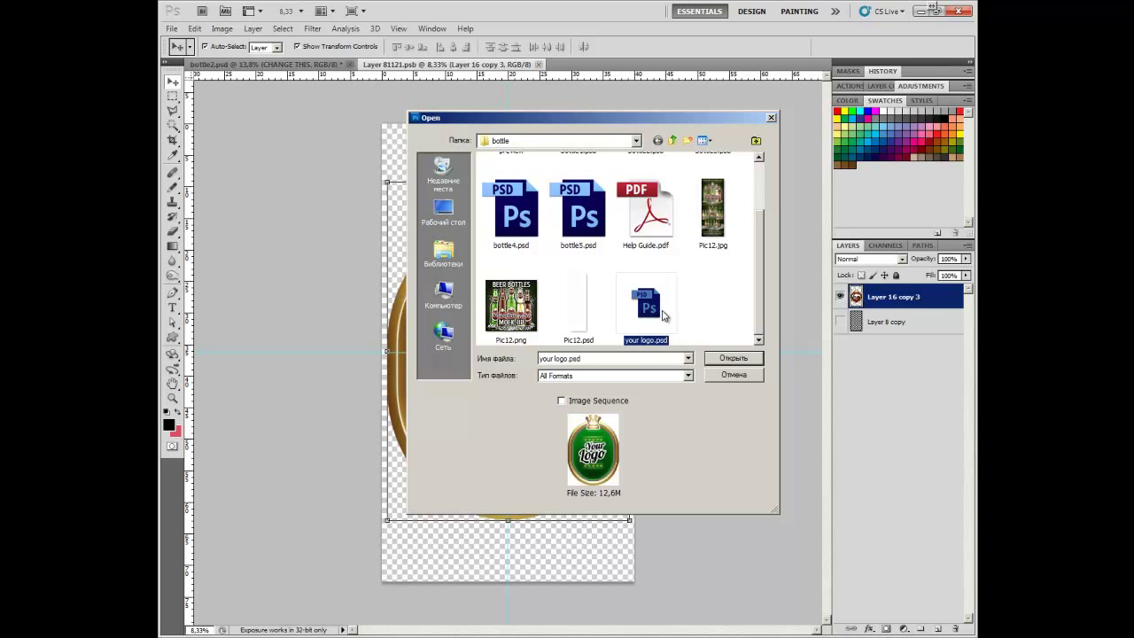
pyautogui.click(718, 359)
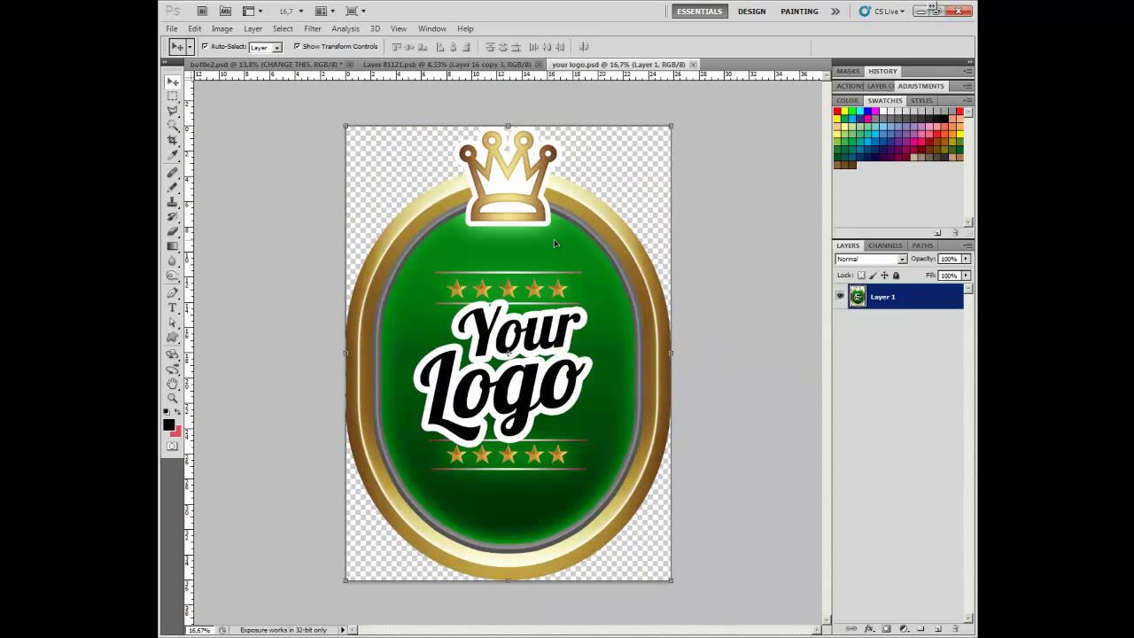
# Step: Copy the green logo into the centre of Layer 81121.psb, scale it to about 133%, and hide Layer 16 copy 3
pyautogui.moveTo(550, 236); pyautogui.dragTo(548, 331)
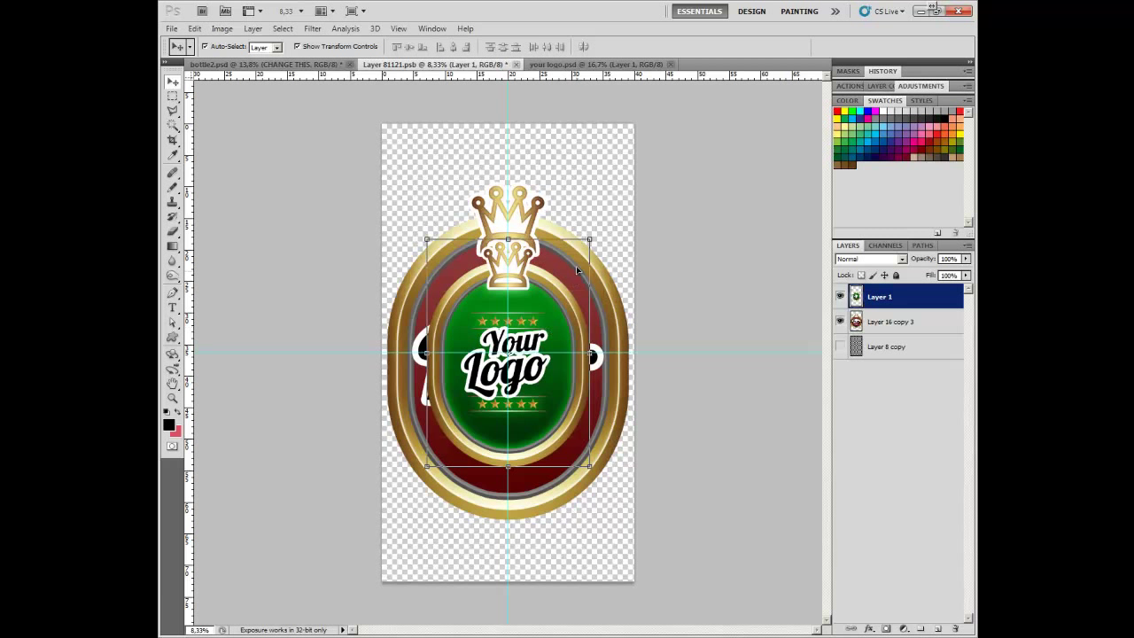
pyautogui.moveTo(589, 238); pyautogui.dragTo(616, 202)
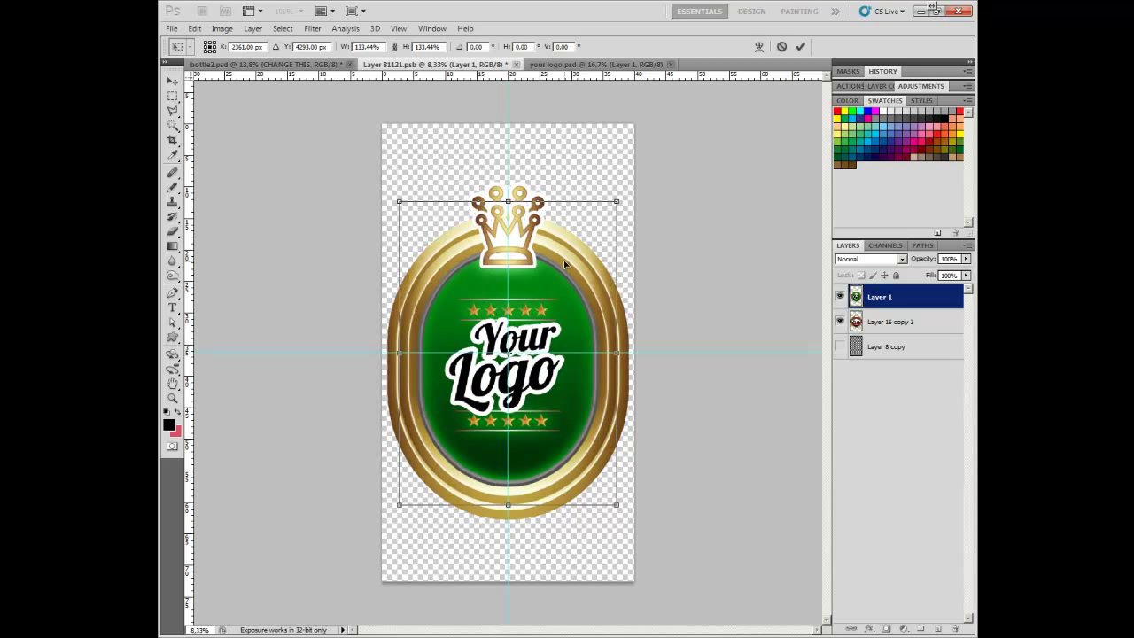
pyautogui.press('Return')
pyautogui.click(840, 322)
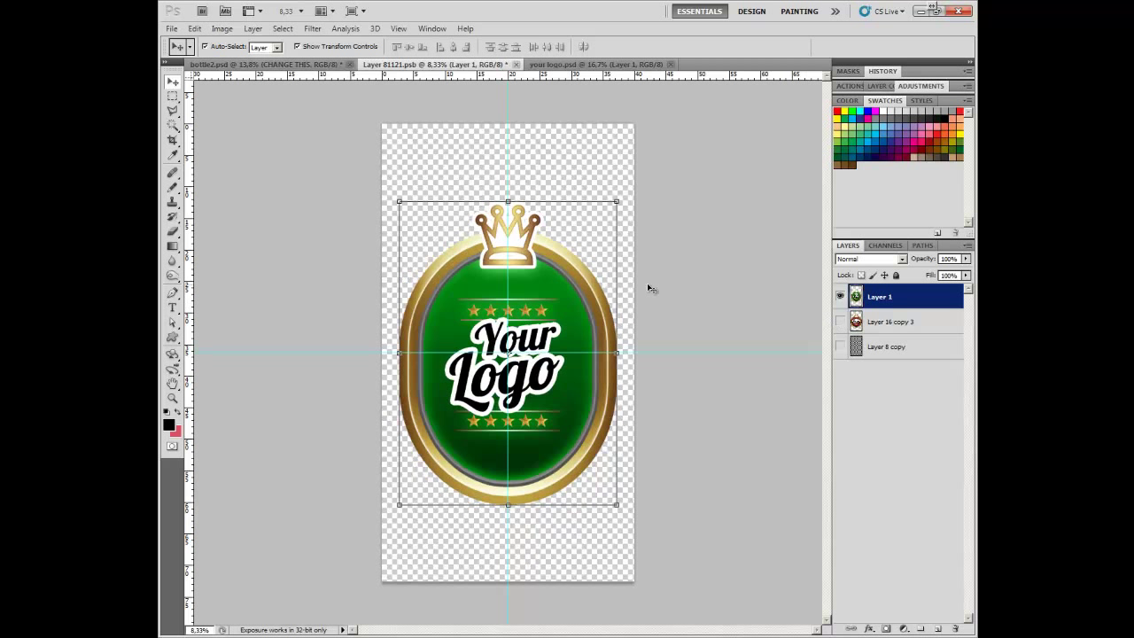
# Step: Save and close the top label's smart object contents, returning to bottle2.psd
pyautogui.click(172, 28)
pyautogui.click(206, 196)
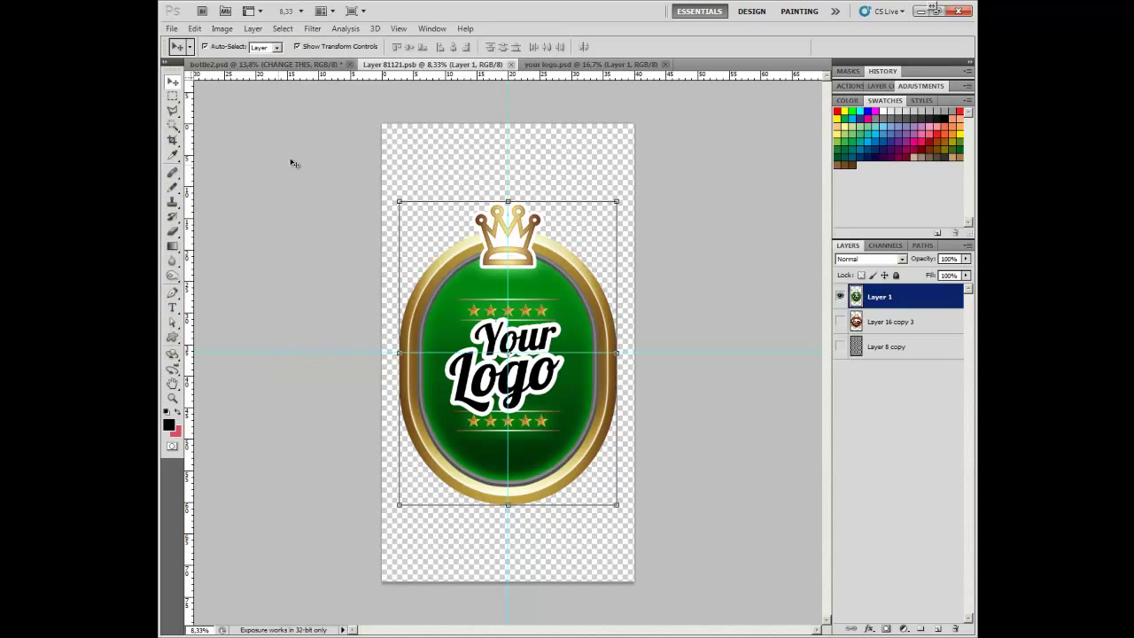
pyautogui.click(510, 65)
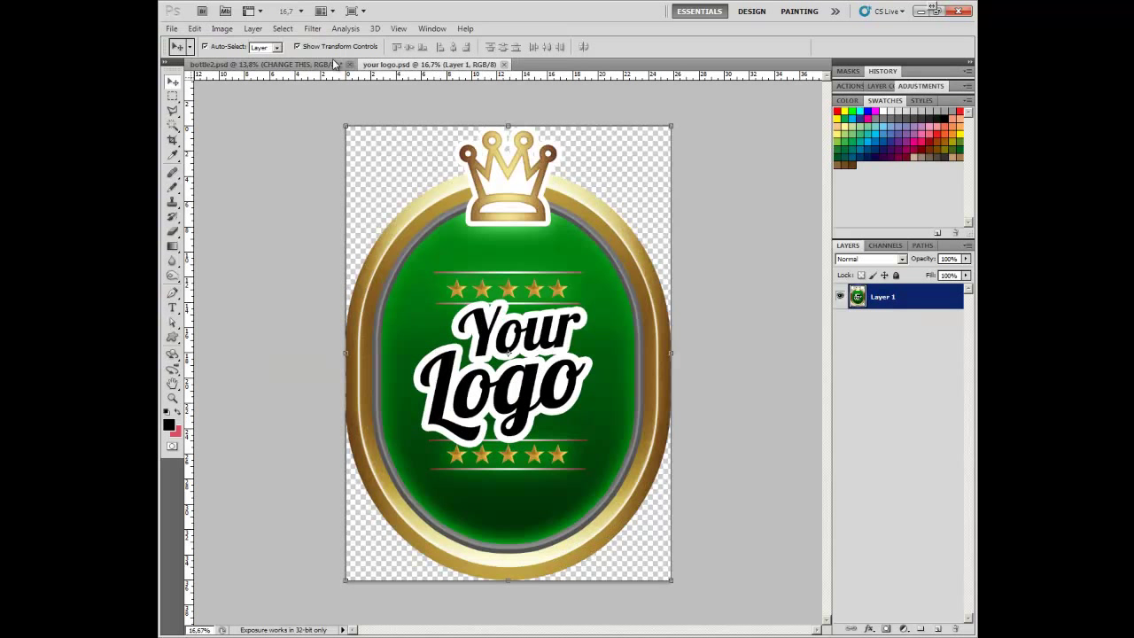
pyautogui.click(319, 66)
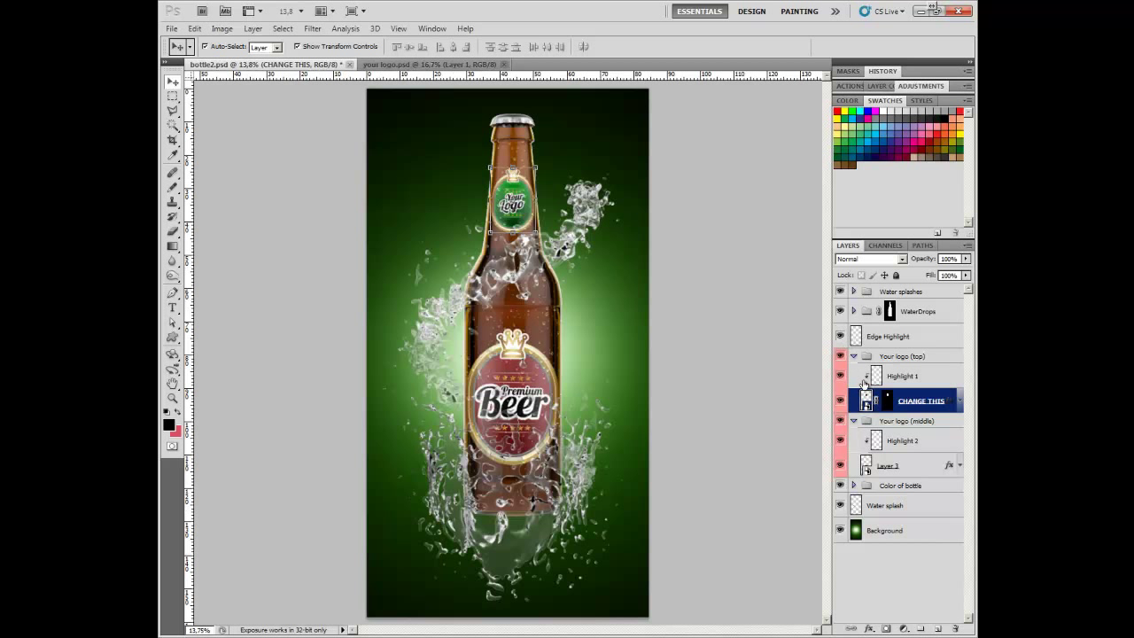
# Step: Open the contents of the Layer 3 smart object in the Your logo (middle) group
pyautogui.click(907, 468)
pyautogui.rightClick(909, 469)
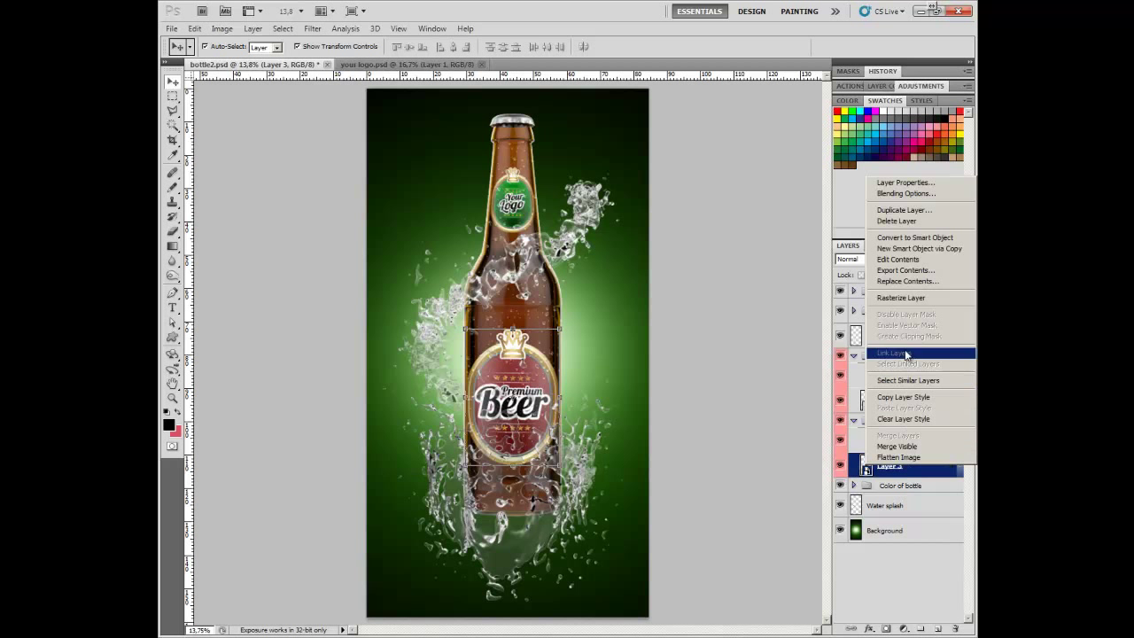
pyautogui.click(898, 259)
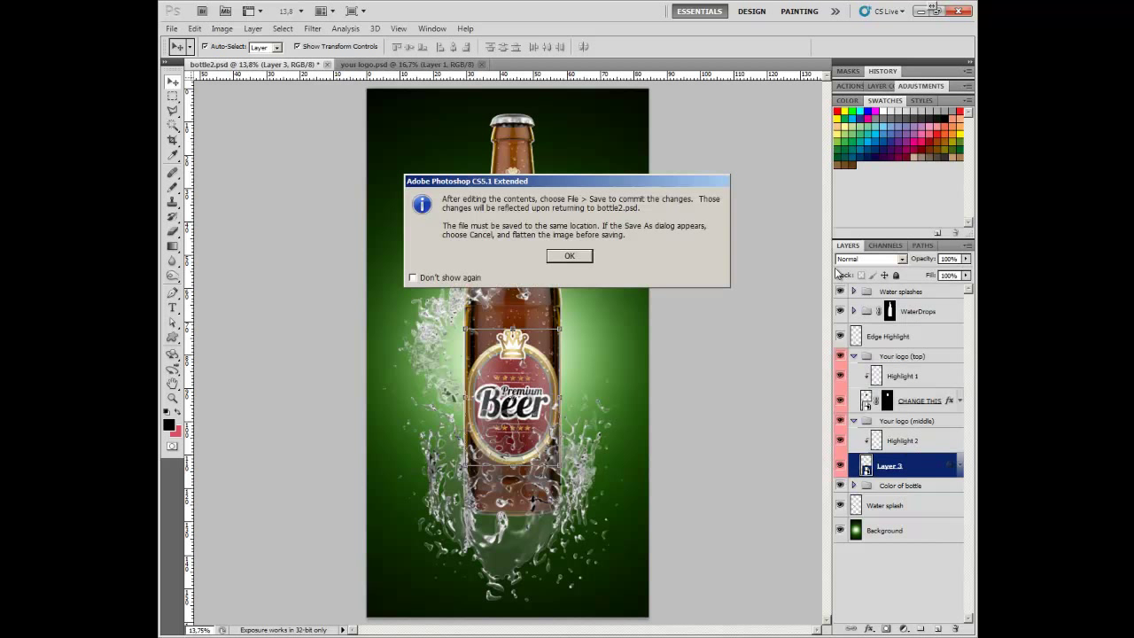
pyautogui.click(569, 256)
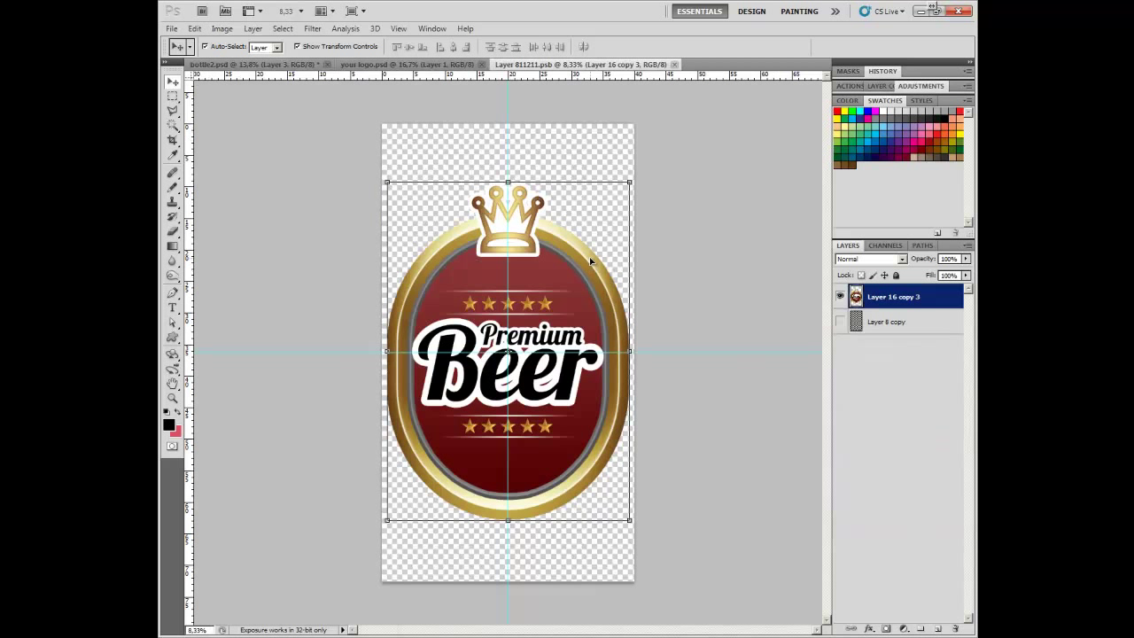
# Step: Copy the green logo into the centre of Layer 811211.psb, scale it to about 141%, and hide Layer 16 copy 3
pyautogui.click(453, 66)
pyautogui.moveTo(486, 219); pyautogui.dragTo(542, 191)
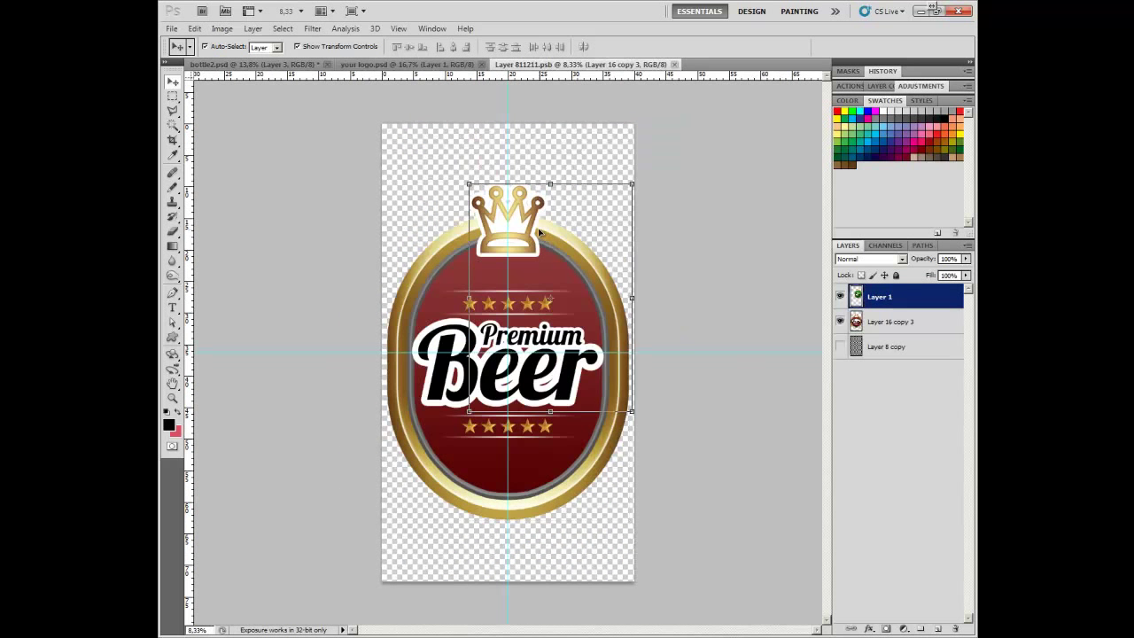
pyautogui.moveTo(591, 253); pyautogui.dragTo(545, 312)
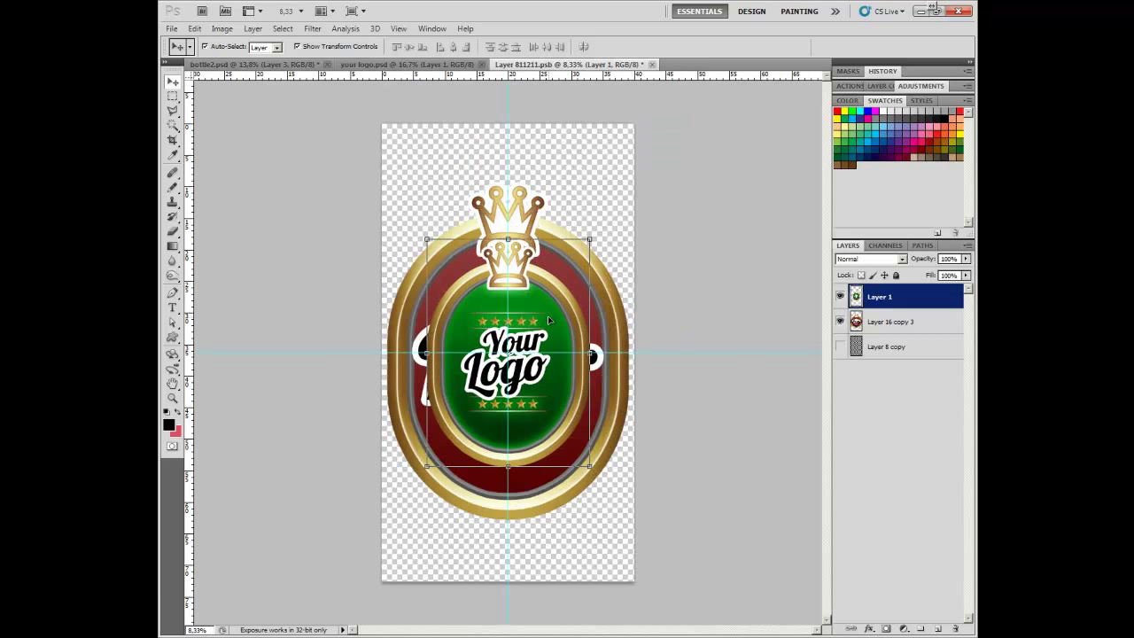
pyautogui.moveTo(586, 239); pyautogui.dragTo(623, 193)
pyautogui.press('Return')
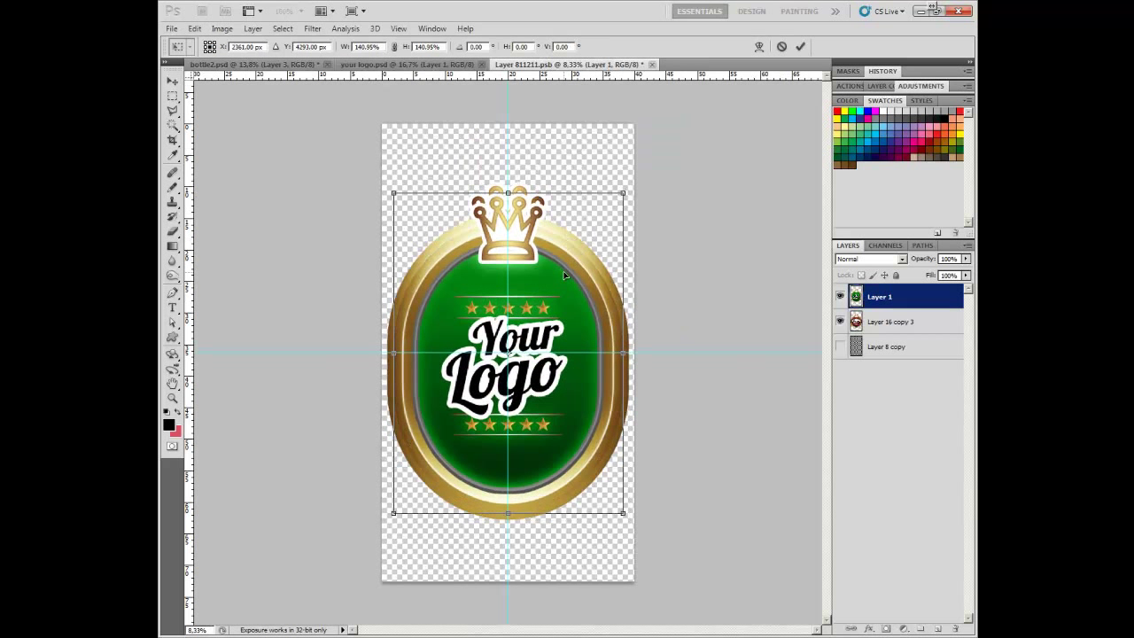
pyautogui.click(840, 321)
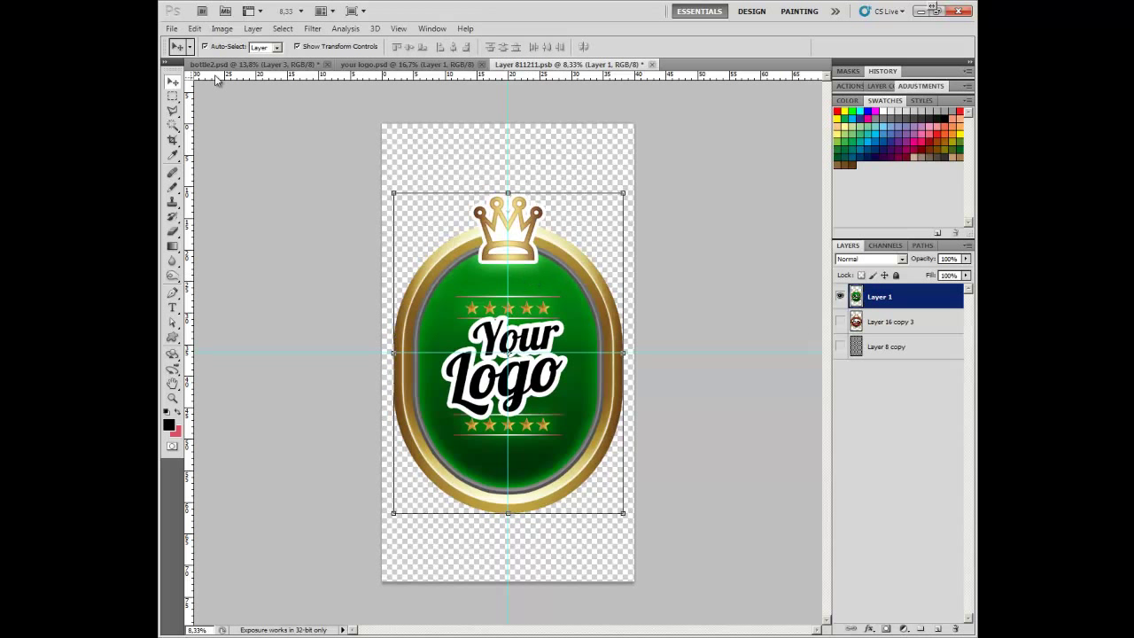
# Step: Save and close the middle label's smart object contents, returning to bottle2.psd
pyautogui.click(172, 28)
pyautogui.click(203, 194)
pyautogui.click(647, 66)
pyautogui.click(296, 69)
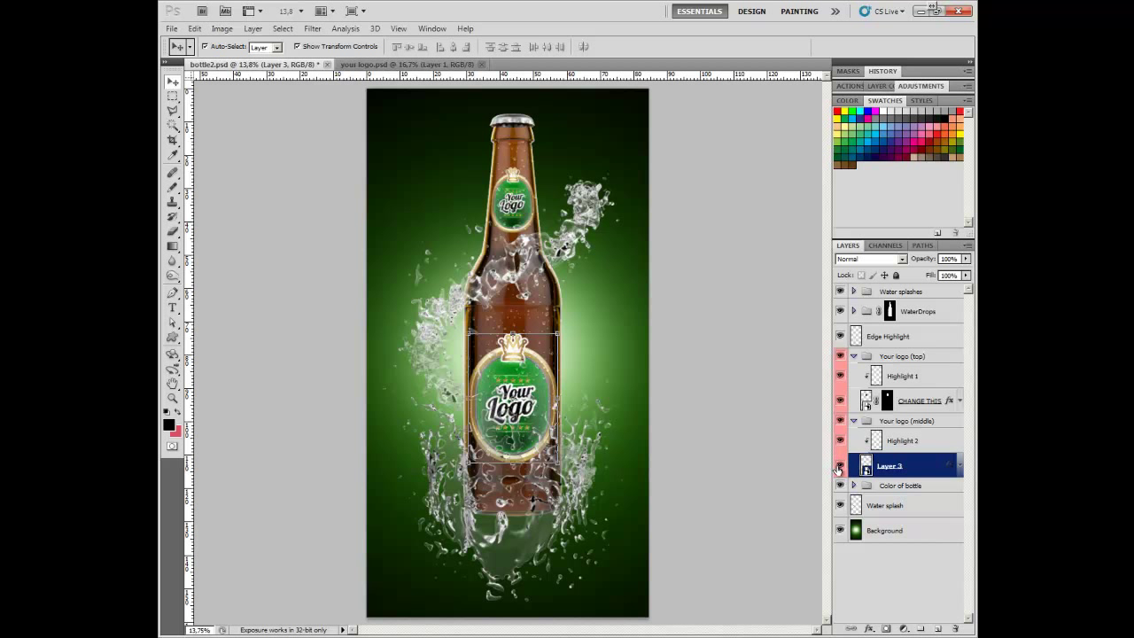
# Step: Hide the Water splash layer and the Water splashes group with its Water splash 1 and Water splash 2 layers
pyautogui.click(841, 505)
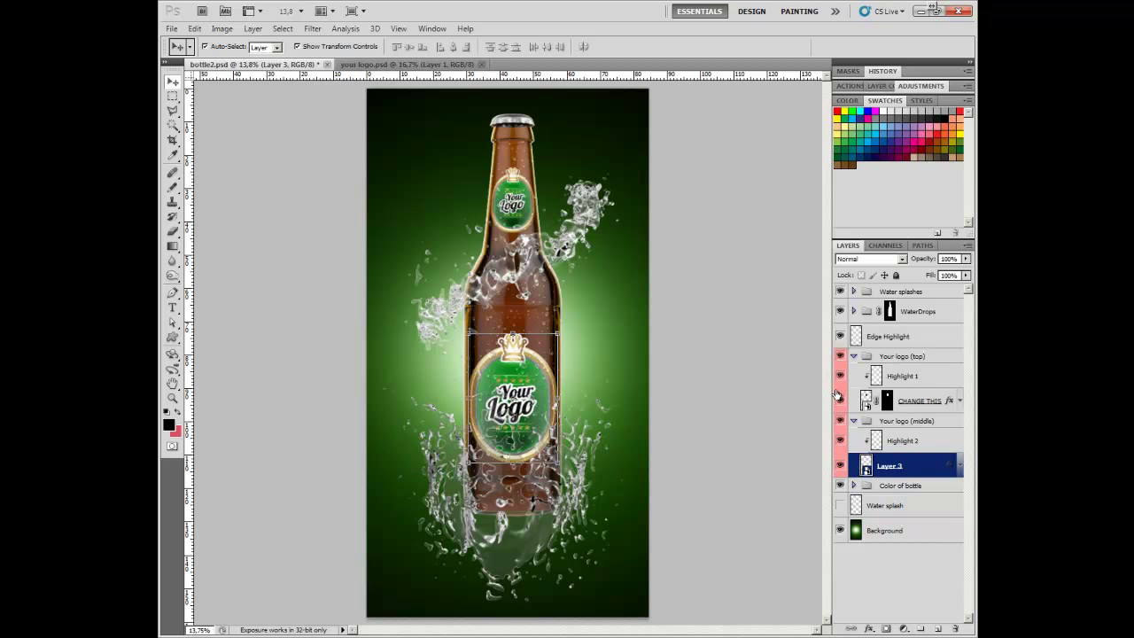
pyautogui.click(854, 291)
pyautogui.click(840, 336)
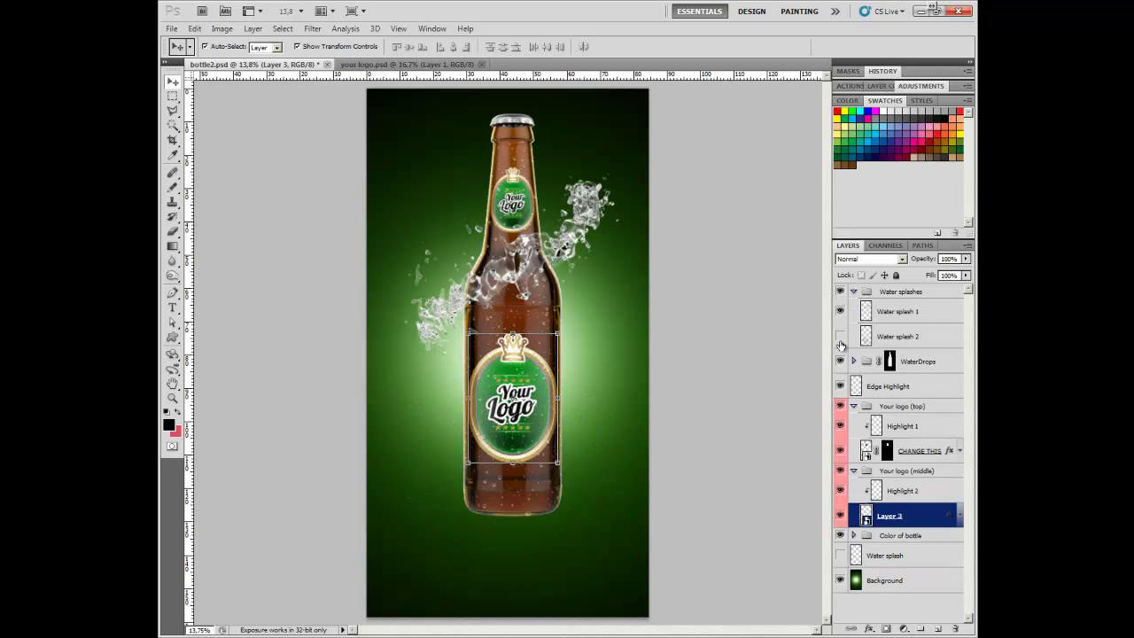
pyautogui.click(840, 312)
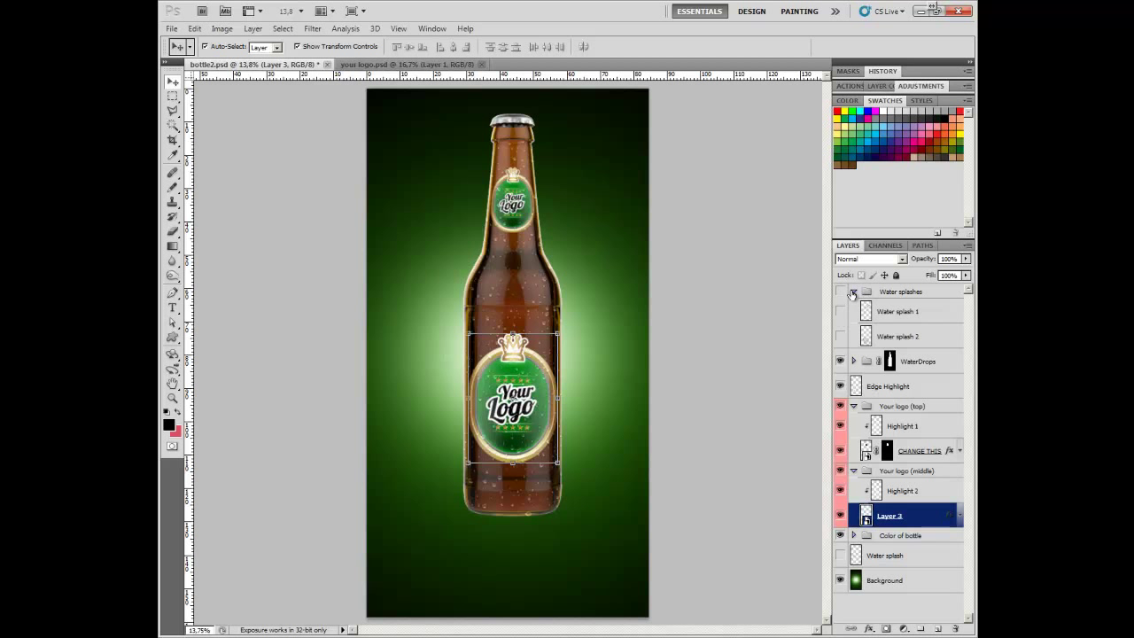
pyautogui.click(853, 291)
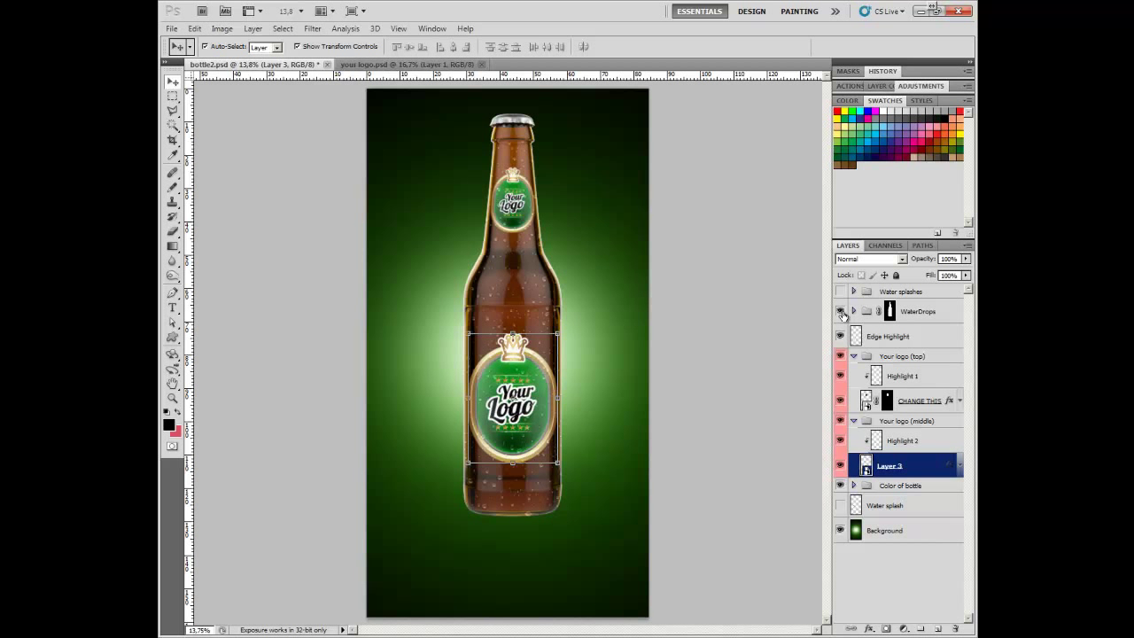
# Step: Toggle the visibility of the WaterDrops group and the Edge Highlight layer to compare their effect on the bottle up close
pyautogui.hotkey('ctrl', '+')
pyautogui.hotkey('ctrl', '+')
pyautogui.hotkey('ctrl', '+')
pyautogui.hotkey('ctrl', '+')
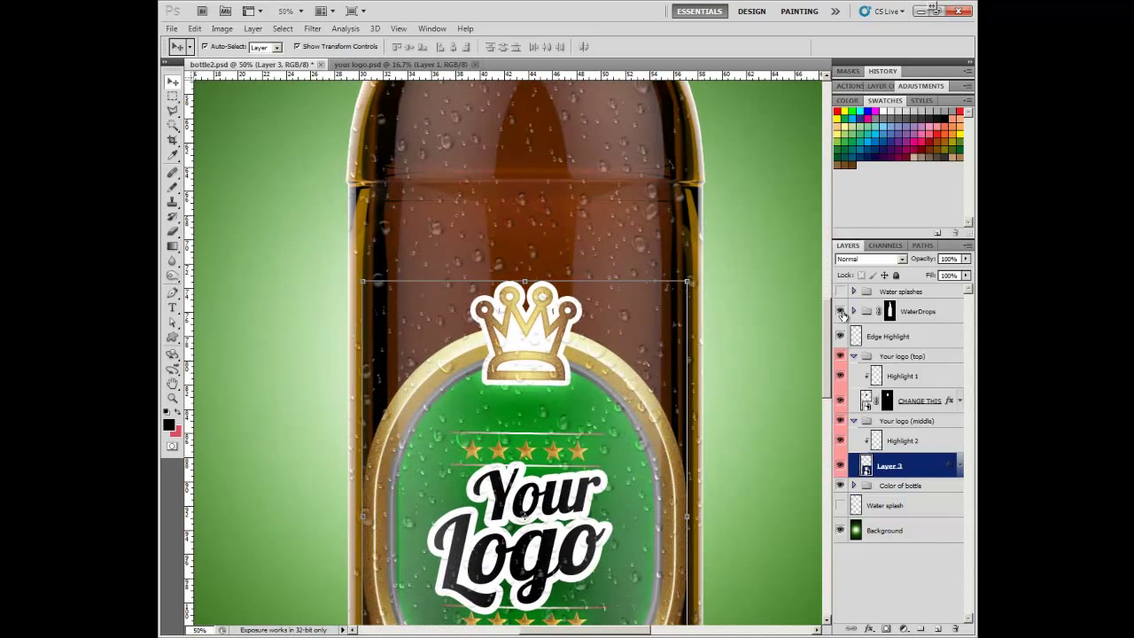
pyautogui.scroll(5, 791, 301)
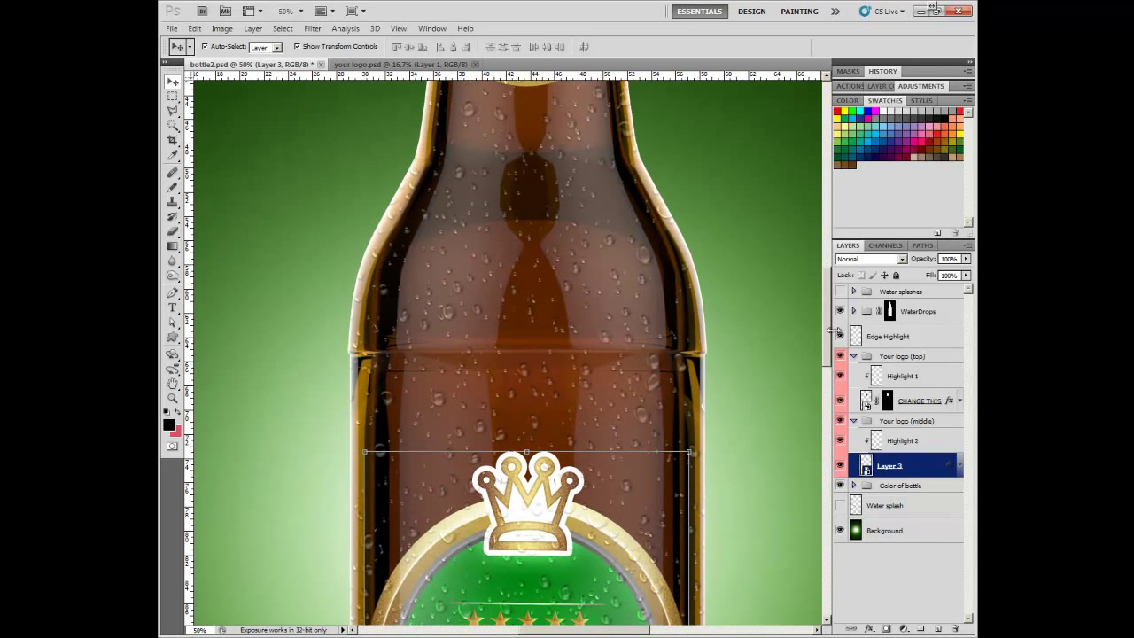
pyautogui.click(839, 312)
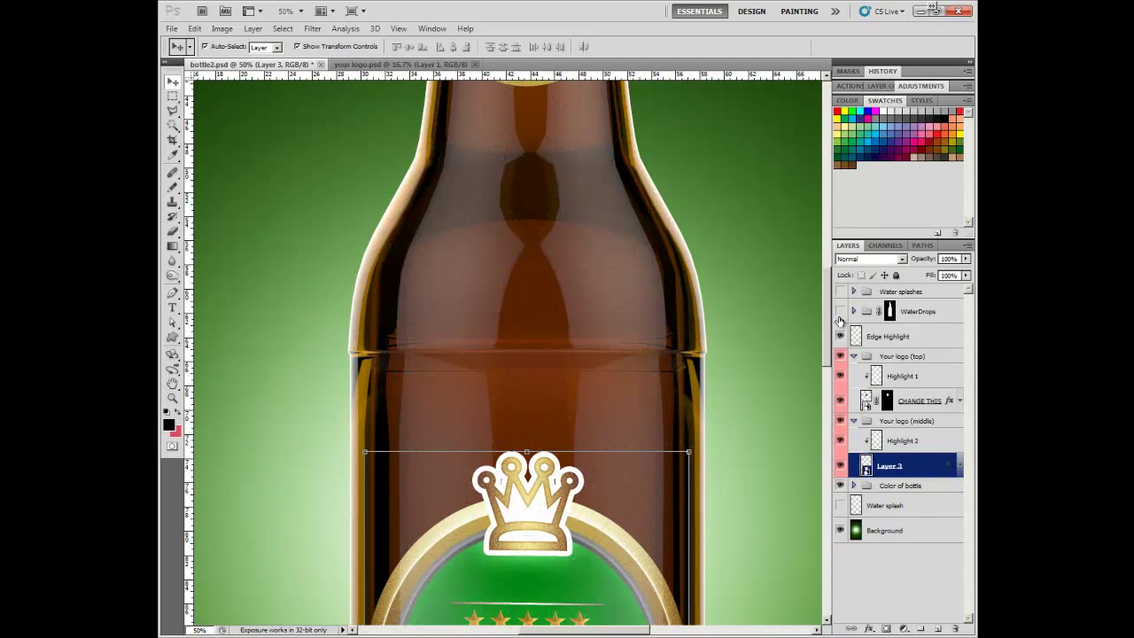
pyautogui.click(839, 313)
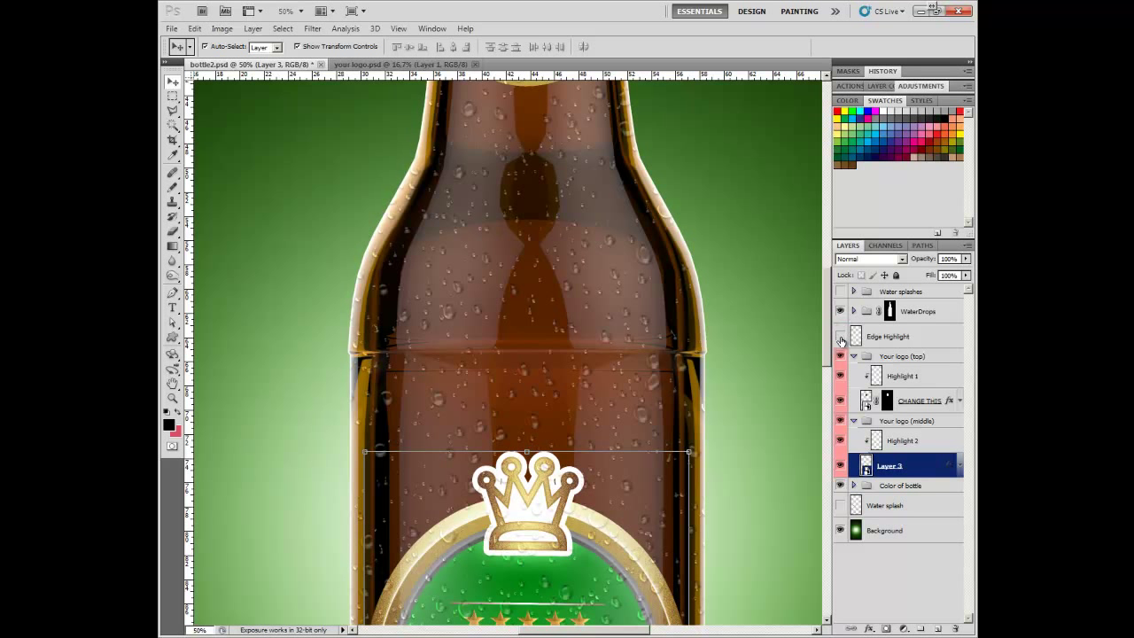
# Step: Toggle the visibility of the Your logo (top) and Your logo (middle) groups to check both labels on the bottle
pyautogui.moveTo(611, 195); pyautogui.dragTo(634, 403)
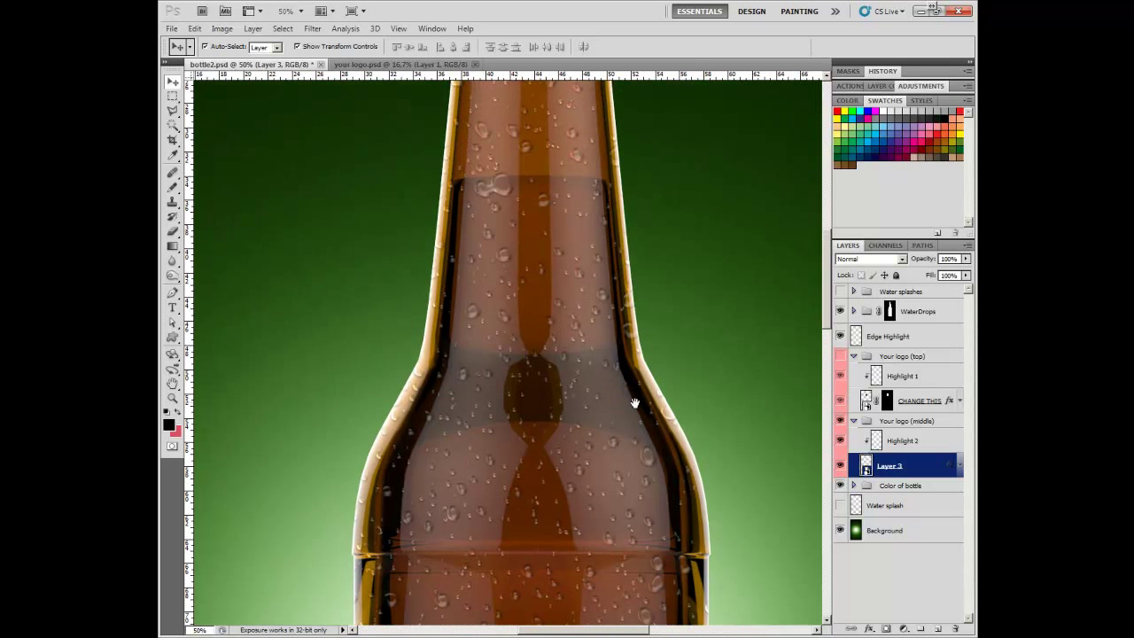
pyautogui.click(839, 356)
pyautogui.scroll(-10, 602, 332)
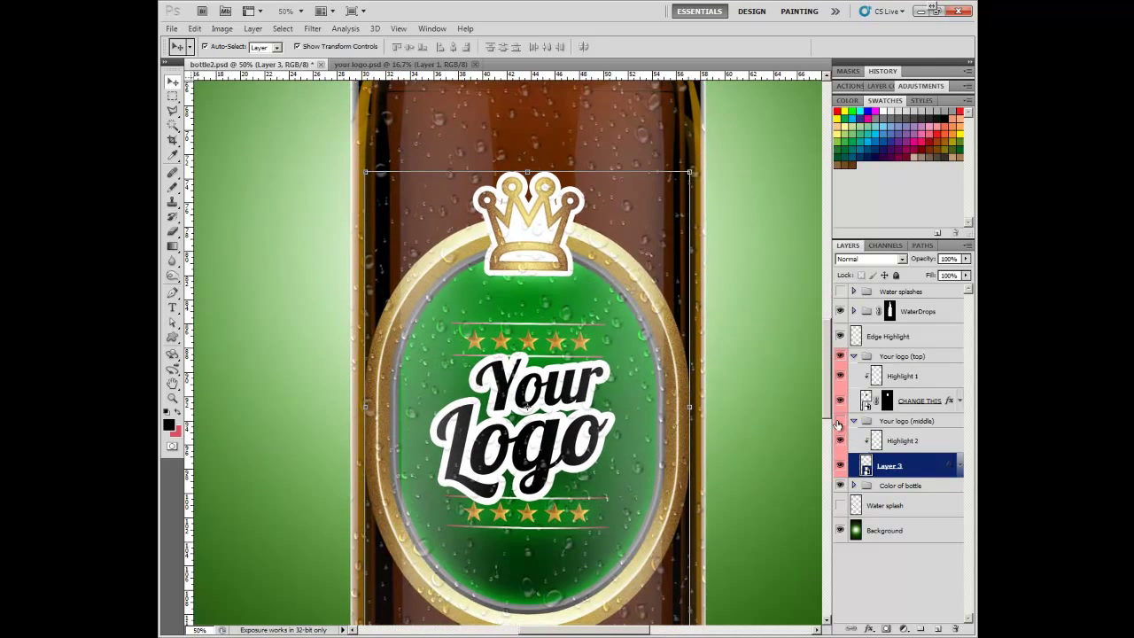
pyautogui.click(840, 422)
pyautogui.click(840, 422)
pyautogui.scroll(-2, 647, 389)
pyautogui.scroll(-3, 634, 391)
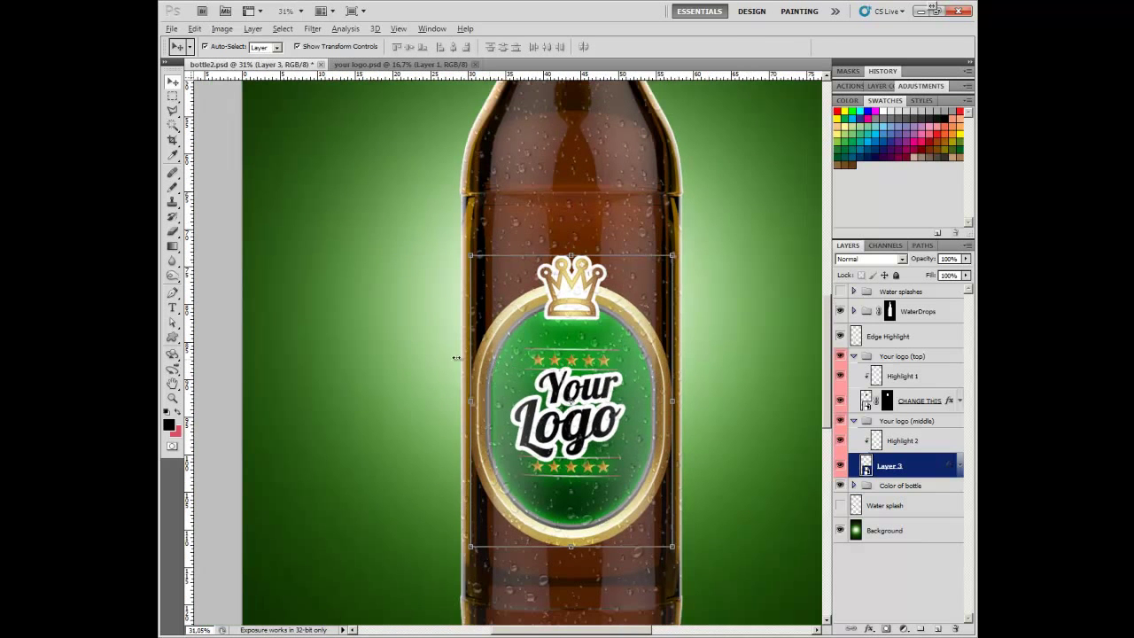
# Step: Preview the green bottle in the Color of bottle group, and switch to the Clear bottle layer with the other two colours hidden
pyautogui.scroll(-3, 526, 379)
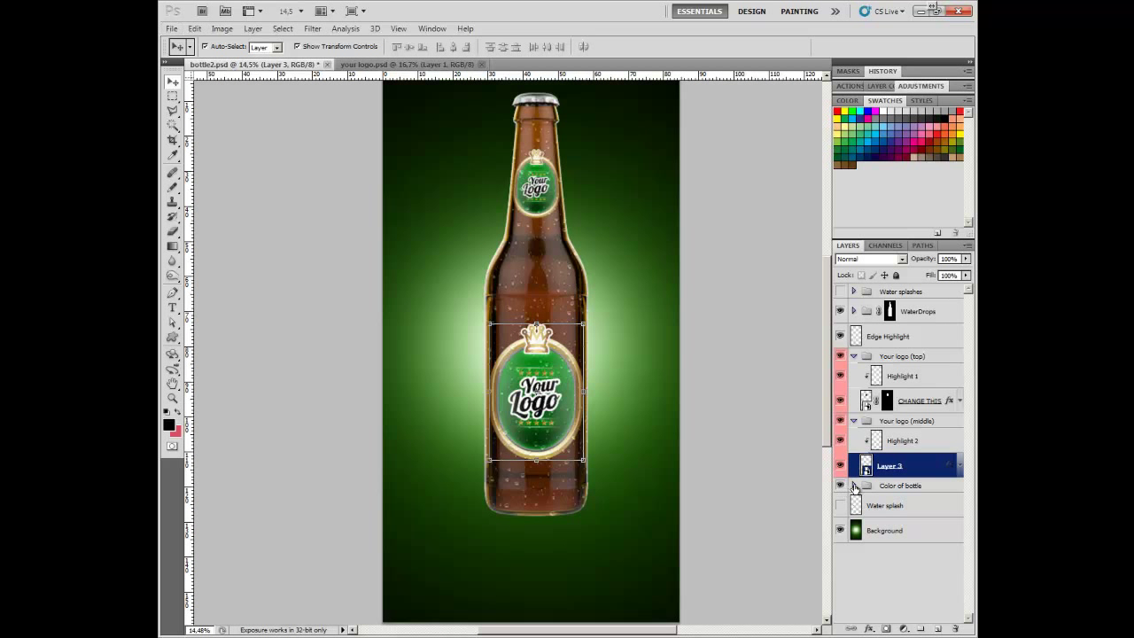
pyautogui.click(854, 486)
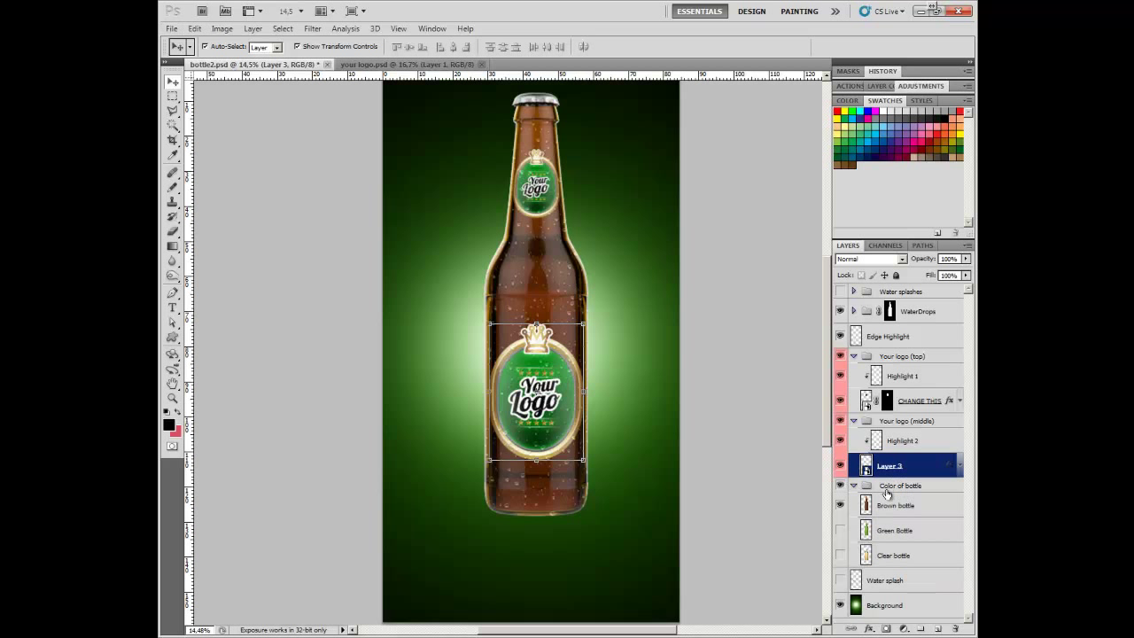
pyautogui.click(840, 505)
pyautogui.click(840, 530)
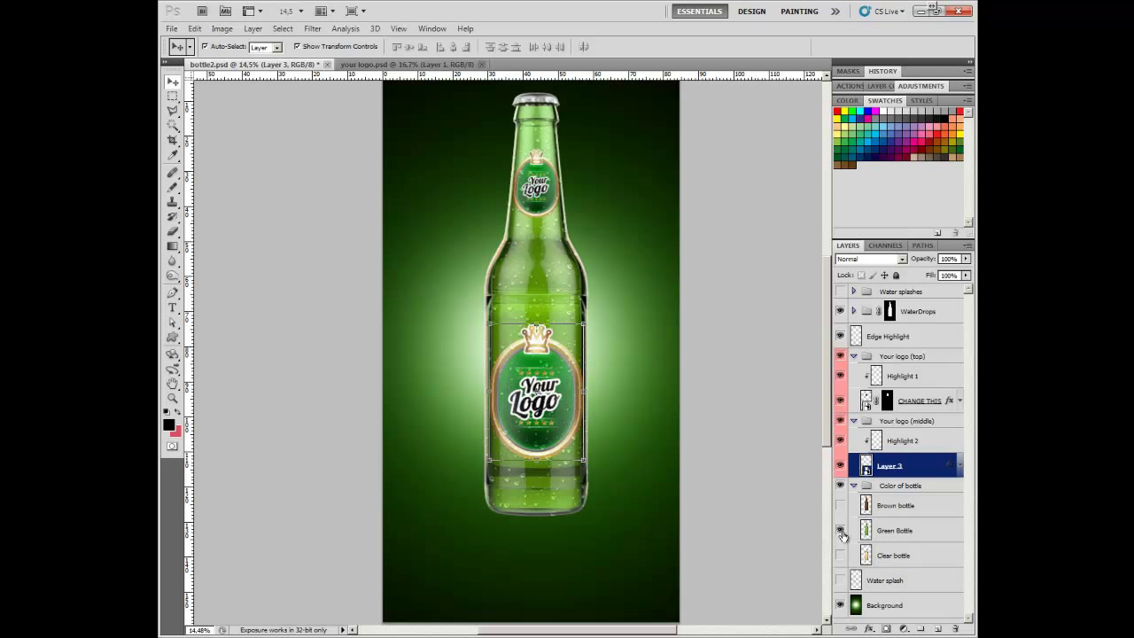
pyautogui.click(840, 529)
pyautogui.click(840, 556)
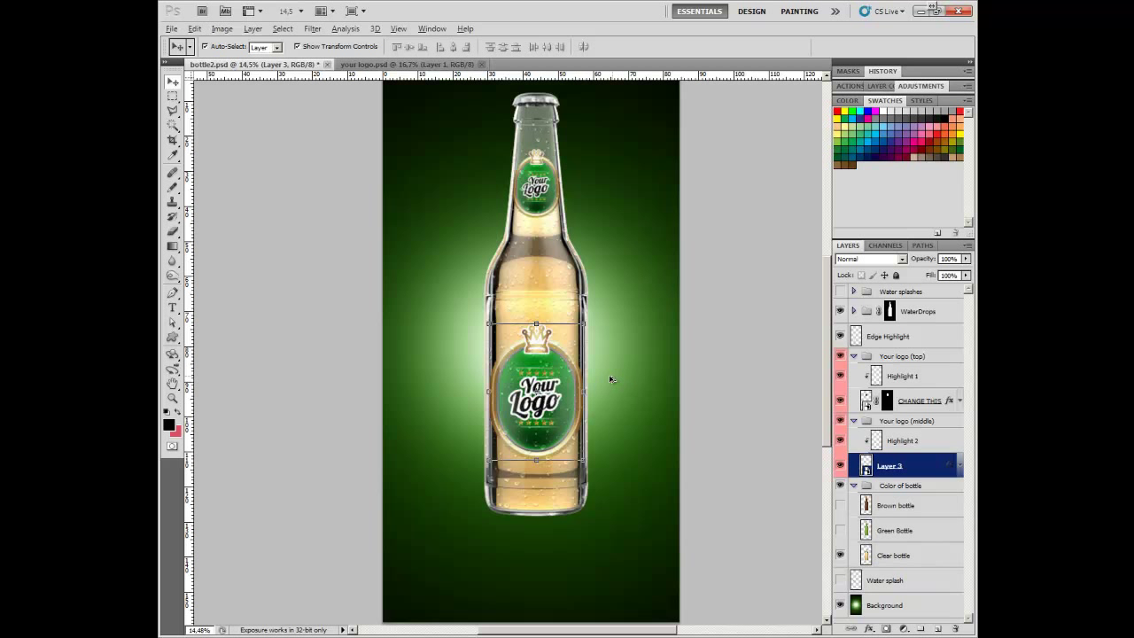
# Step: Examine the clear bottle up close from neck to base, including both labels and the water drops, and return to the full view
pyautogui.scroll(5, 599, 379)
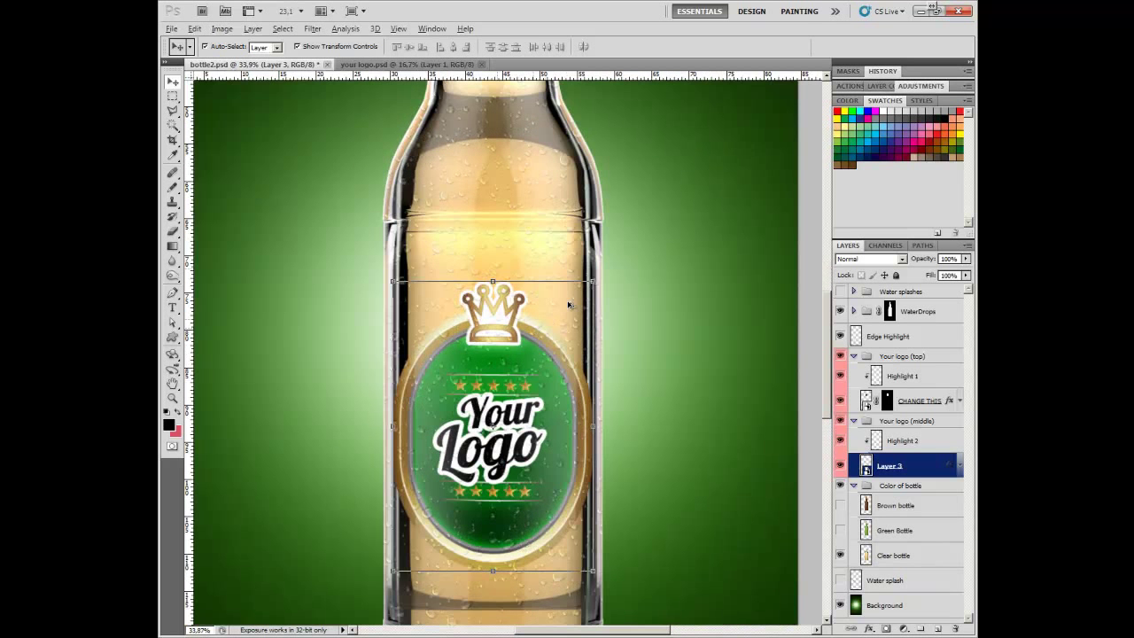
pyautogui.scroll(2, 569, 305)
pyautogui.moveTo(568, 299); pyautogui.dragTo(593, 391)
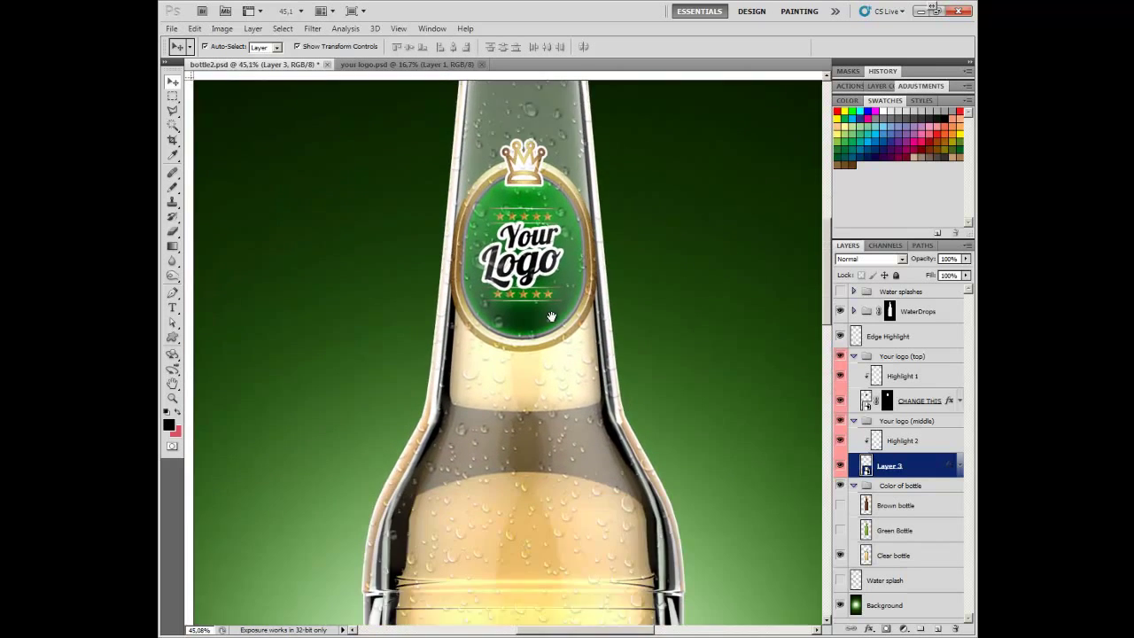
pyautogui.scroll(-10, 551, 316)
pyautogui.scroll(-8, 554, 290)
pyautogui.hotkey('ctrl', 'r')
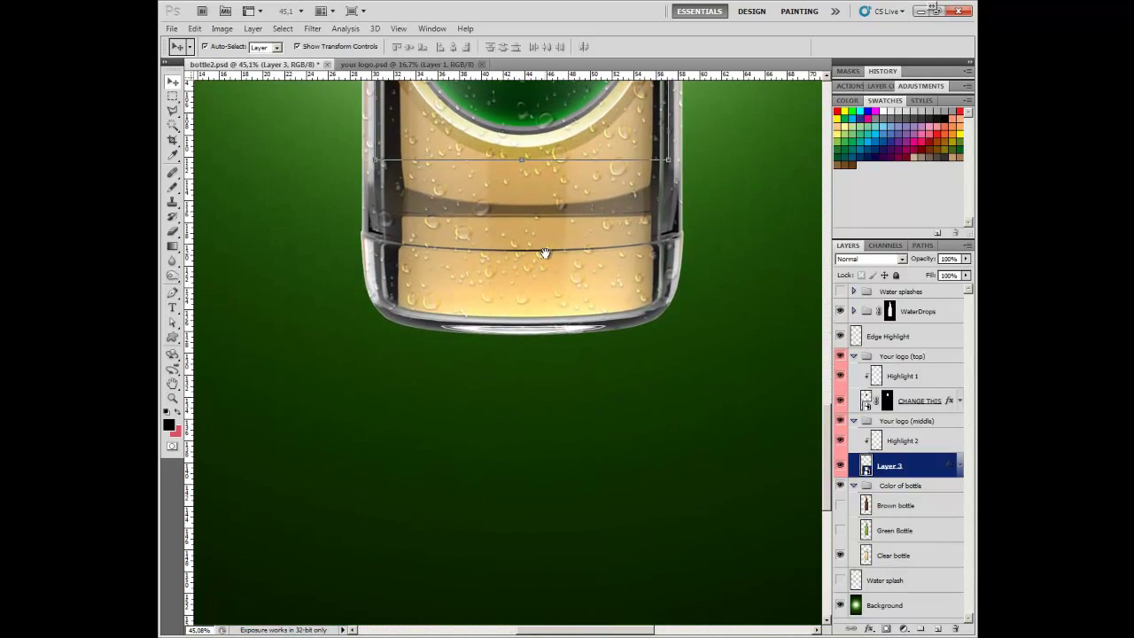
pyautogui.scroll(10, 574, 244)
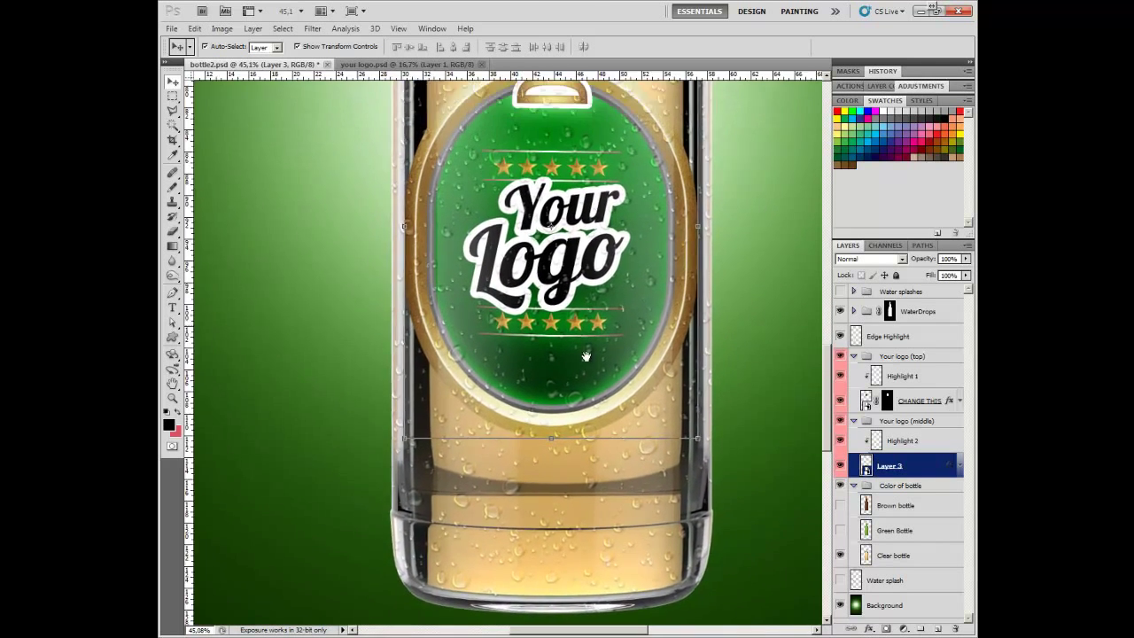
pyautogui.hotkey('ctrl', 'r')
pyautogui.scroll(8, 589, 310)
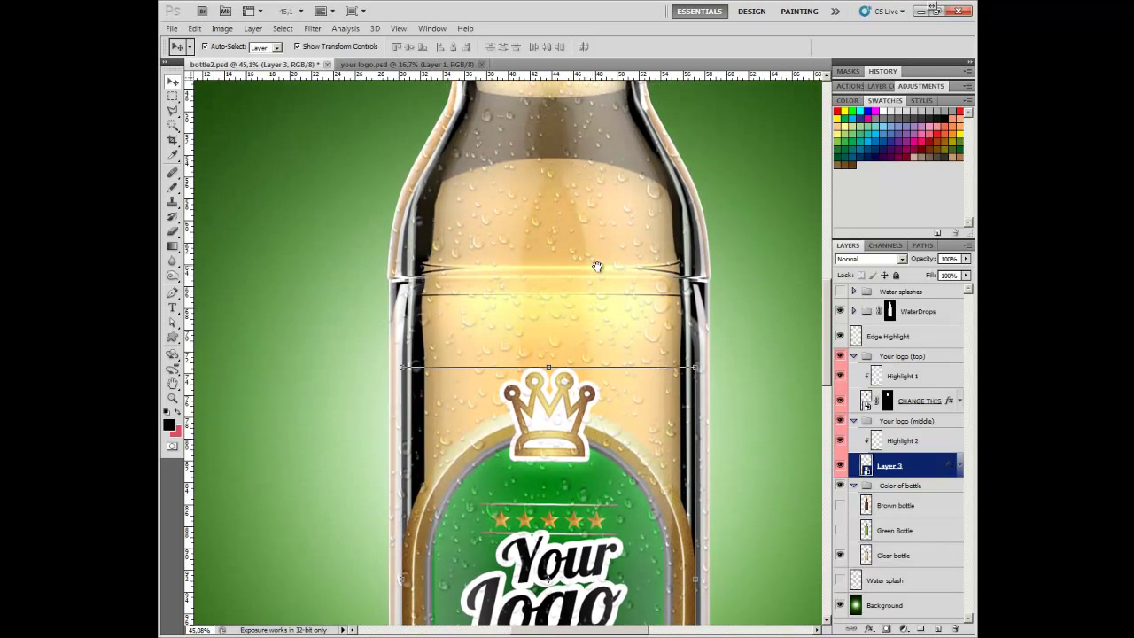
pyautogui.hotkey('ctrl', 'r')
pyautogui.scroll(3, 595, 377)
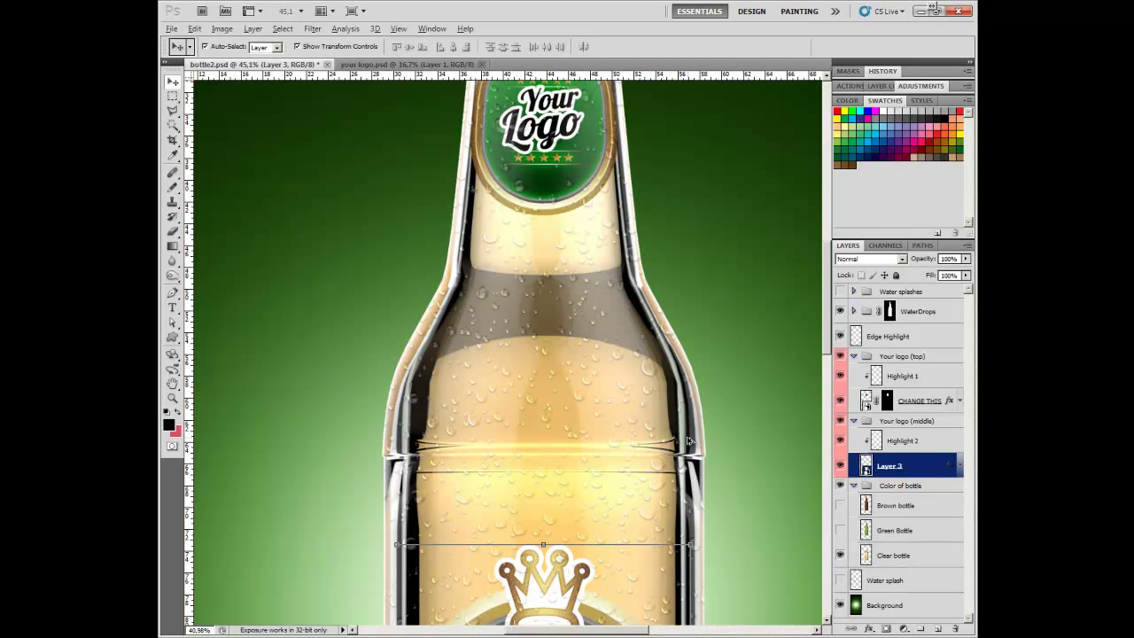
pyautogui.scroll(-5, 689, 441)
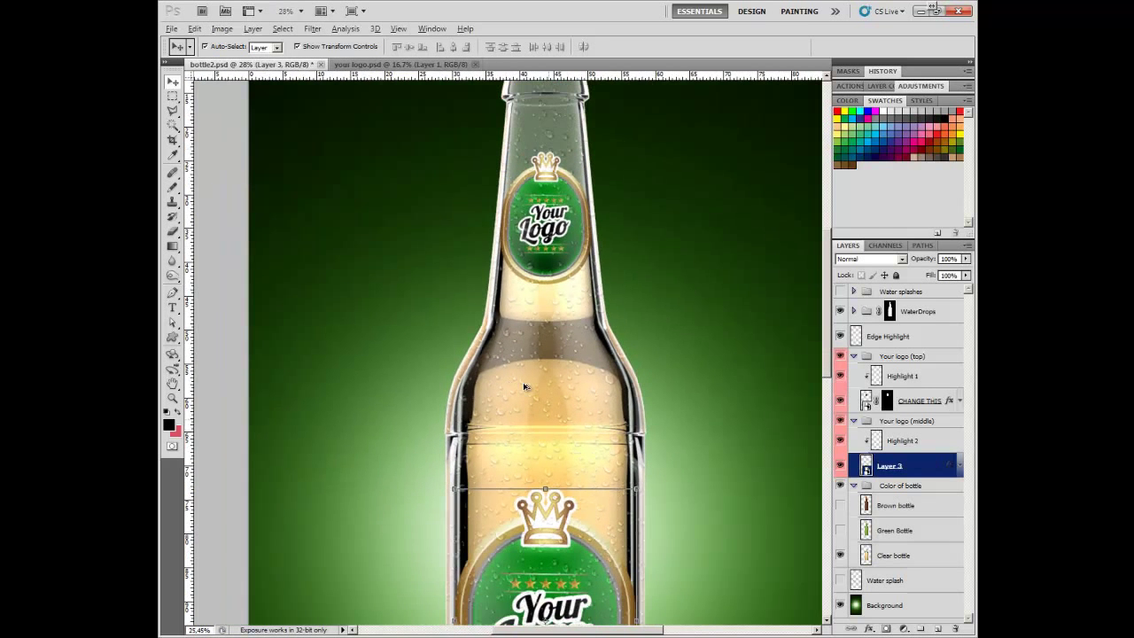
pyautogui.scroll(-5, 524, 387)
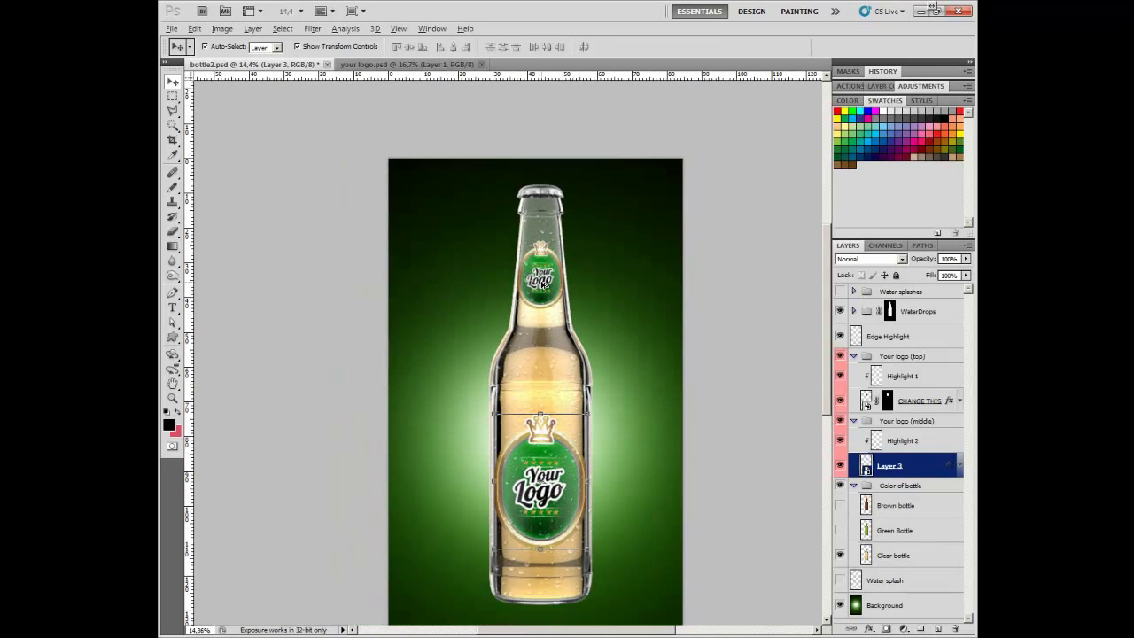
pyautogui.scroll(-1, 542, 284)
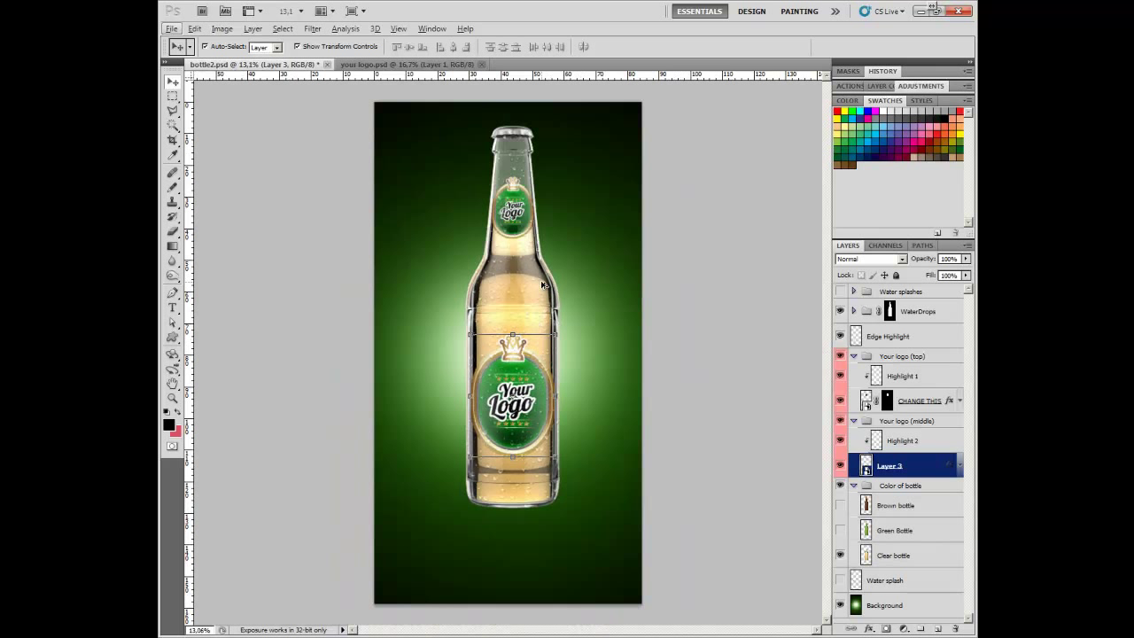
# Step: Show the Water splash layer and the Water splashes group with its Water splash 1 and Water splash 2 layers
pyautogui.click(840, 291)
pyautogui.click(843, 580)
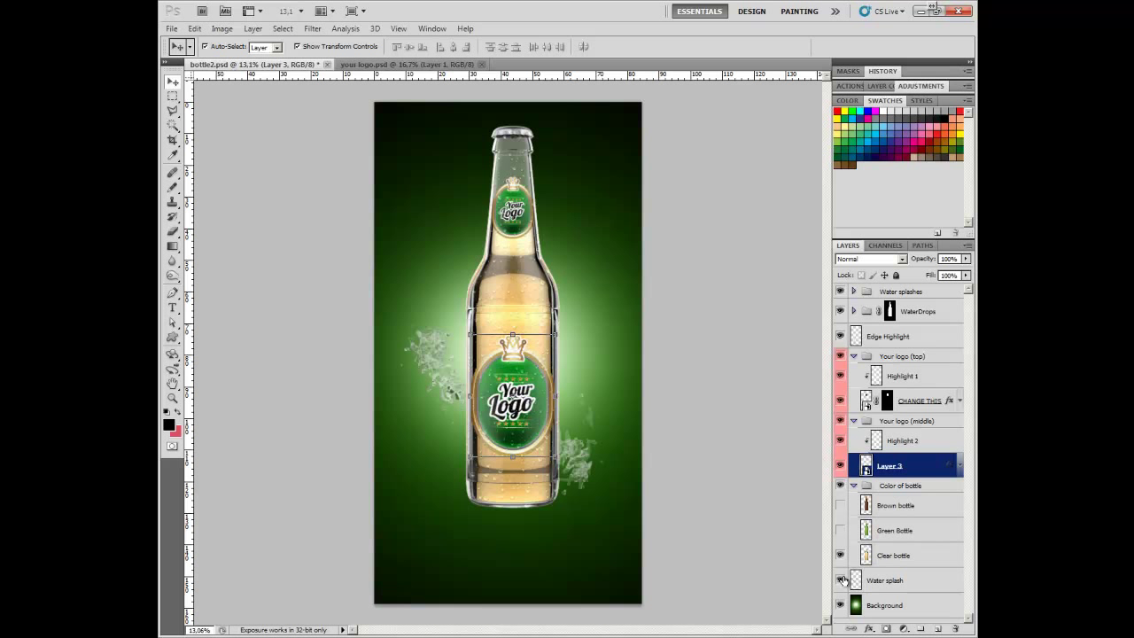
pyautogui.click(891, 581)
pyautogui.click(854, 292)
pyautogui.click(840, 311)
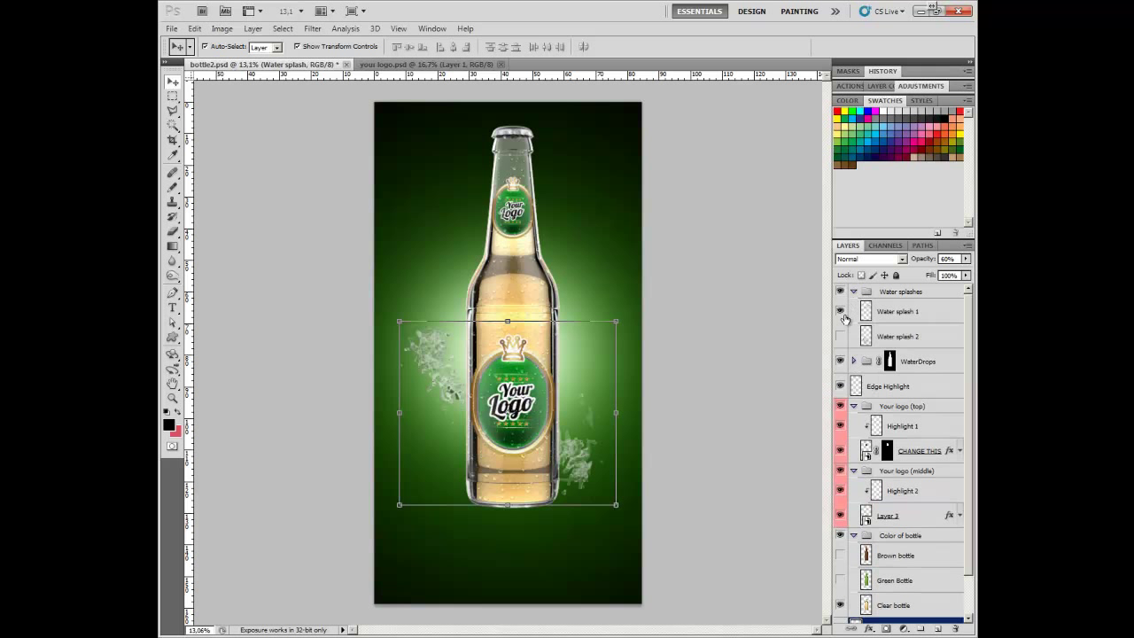
pyautogui.click(841, 336)
# Step: Reposition the Water splash 2, Water splash 1 and Water splash layers around the bottle, raising the Water splash 1 effect toward the neck
pyautogui.moveTo(549, 505); pyautogui.dragTo(529, 525)
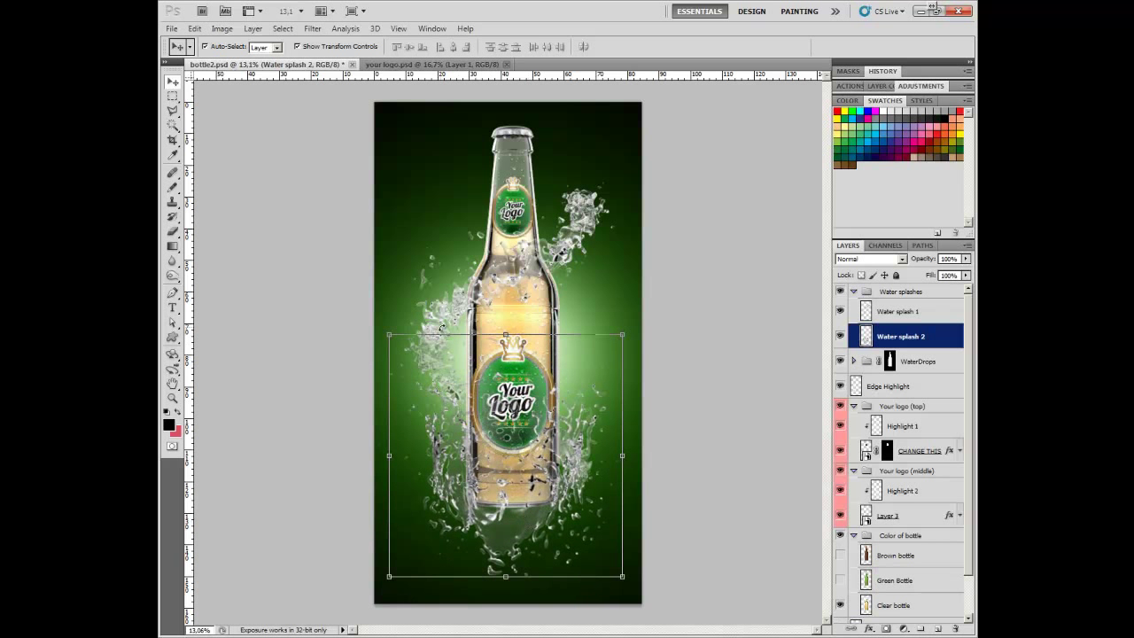
pyautogui.moveTo(465, 302); pyautogui.dragTo(463, 277)
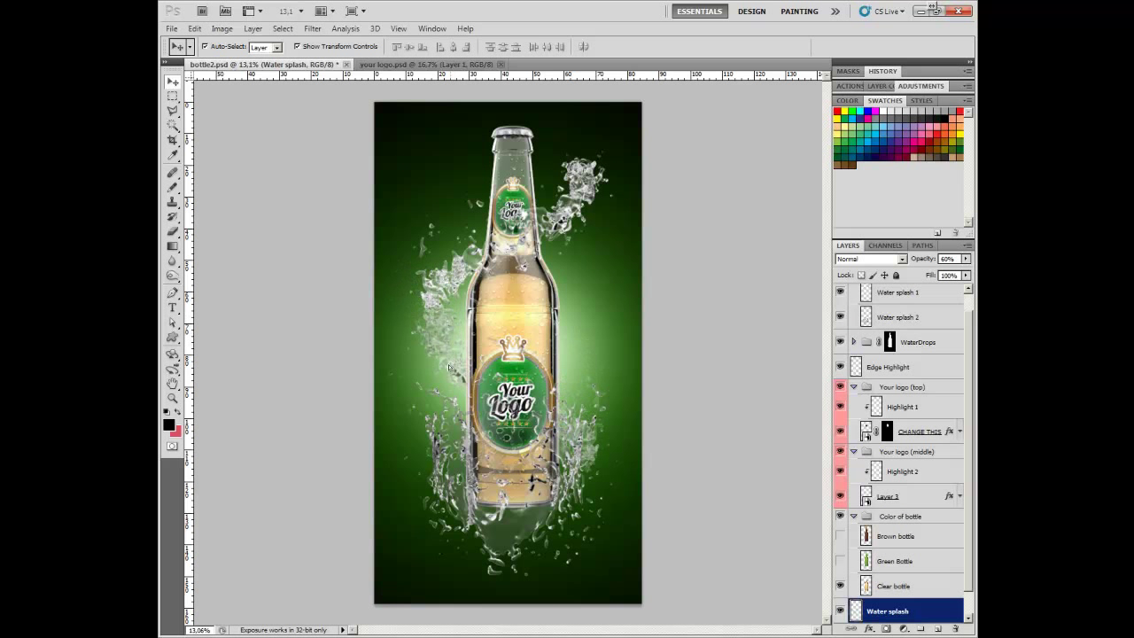
pyautogui.moveTo(450, 366)
pyautogui.mouseDown()
pyautogui.moveTo(430, 206)
pyautogui.moveTo(452, 379)
pyautogui.mouseUp()
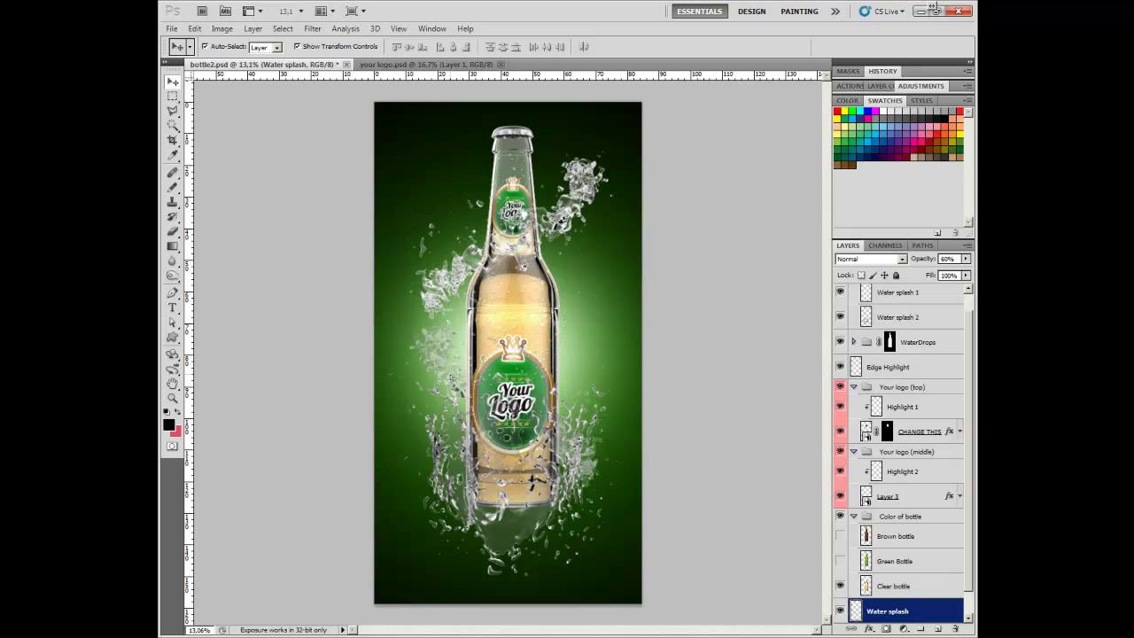
pyautogui.hotkey('ctrl', 't')
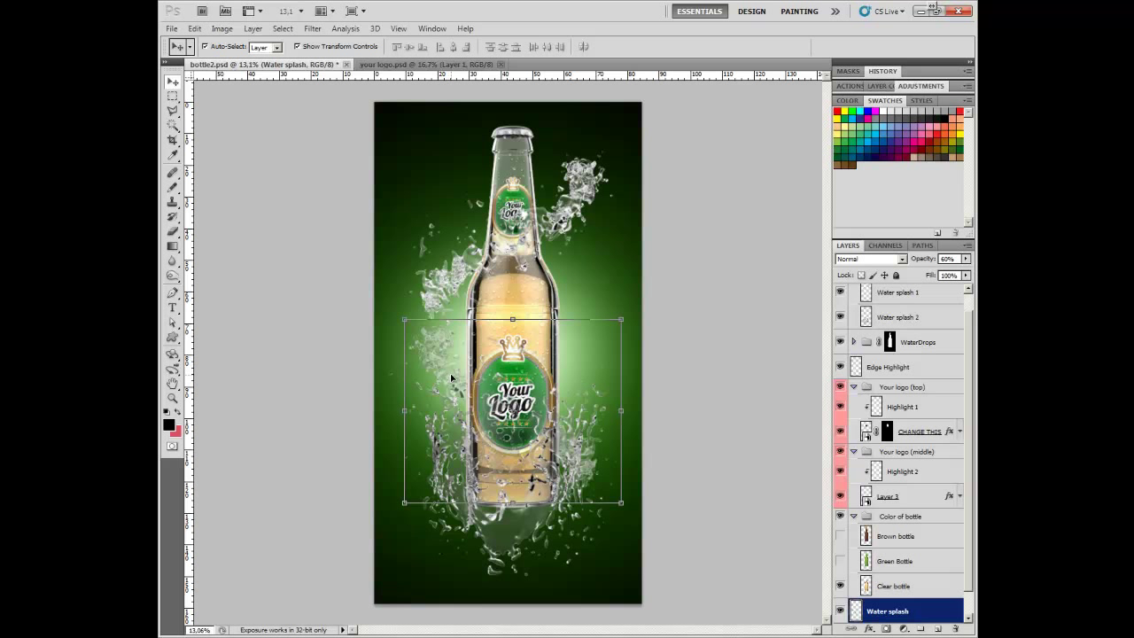
pyautogui.press('Return')
# Step: Lower the Water splash 1 effect back around the bottle's shoulder and select the Water splash 2 layer
pyautogui.click(700, 371)
pyautogui.moveTo(449, 292); pyautogui.dragTo(448, 315)
pyautogui.click(526, 520)
pyautogui.moveTo(526, 520); pyautogui.dragTo(528, 519)
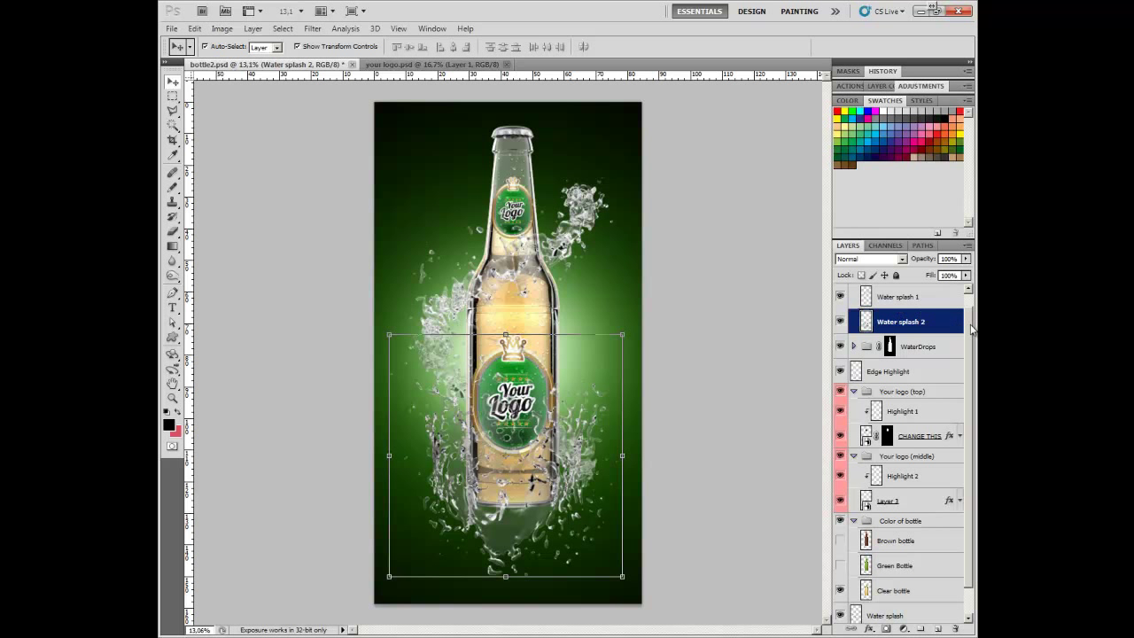
# Step: Select the Water splashes group and collapse the splash, logo and Color of bottle groups
pyautogui.scroll(1, 972, 330)
pyautogui.click(860, 293)
pyautogui.click(854, 292)
pyautogui.click(853, 312)
pyautogui.click(853, 312)
pyautogui.click(854, 355)
pyautogui.click(854, 371)
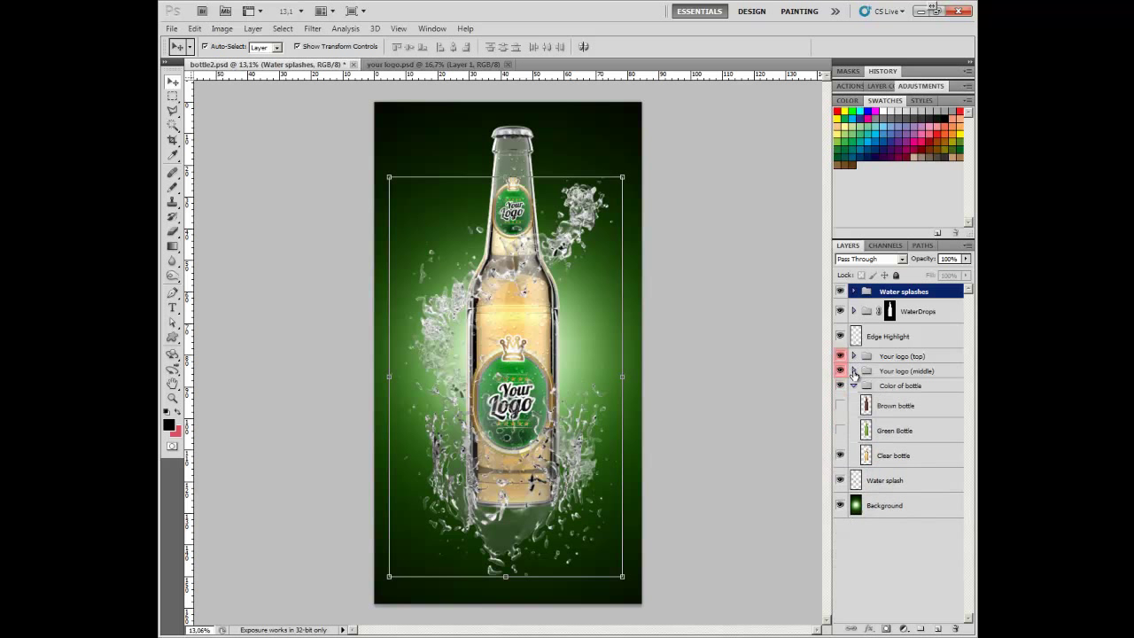
pyautogui.click(853, 387)
# Step: Merge everything from the Water splashes group down to the Water splash layer, leaving out Background, and shift the merged bottle slightly
pyautogui.keyDown('shift'); pyautogui.click(896, 405); pyautogui.keyUp('shift')
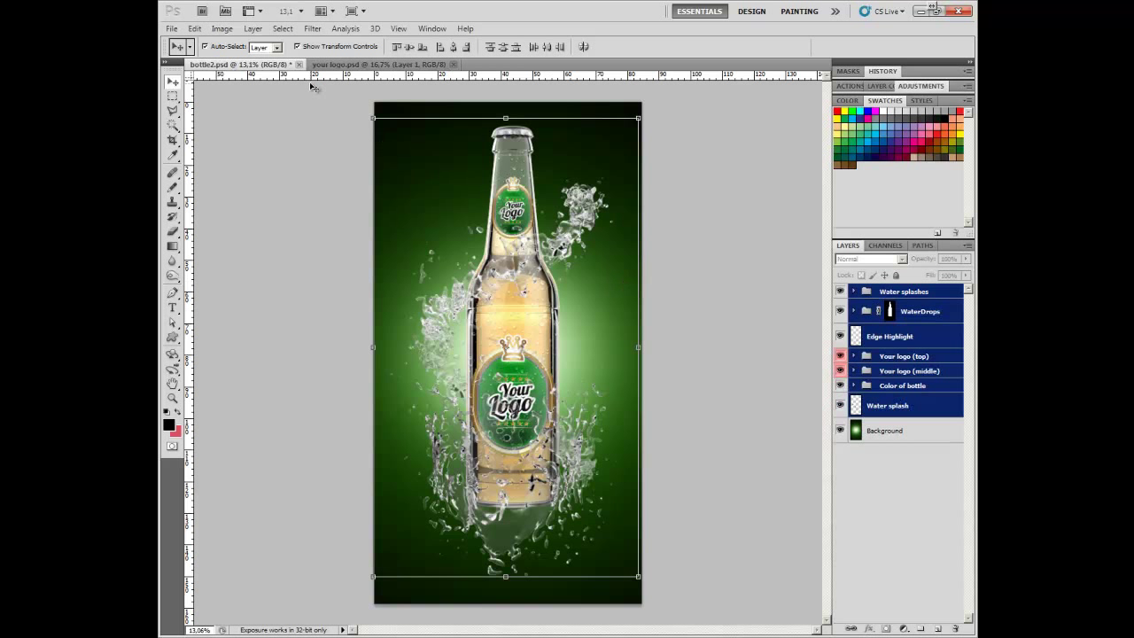
pyautogui.click(254, 29)
pyautogui.click(311, 388)
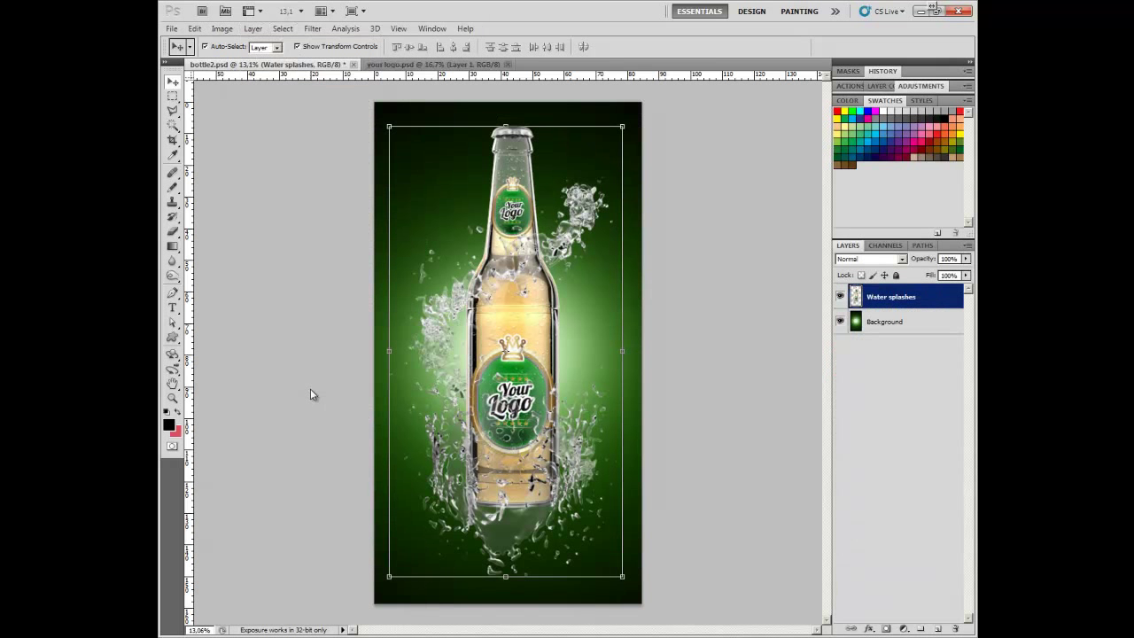
pyautogui.moveTo(523, 310)
pyautogui.mouseDown()
pyautogui.moveTo(501, 350)
pyautogui.moveTo(534, 298)
pyautogui.moveTo(486, 304)
pyautogui.moveTo(512, 308)
pyautogui.mouseUp()
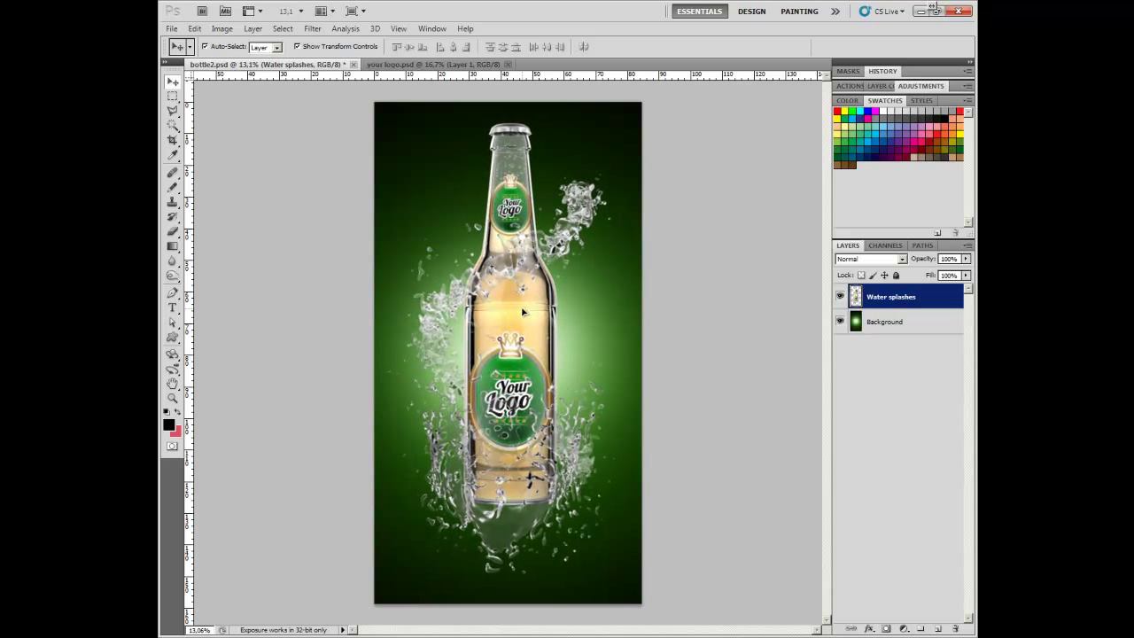